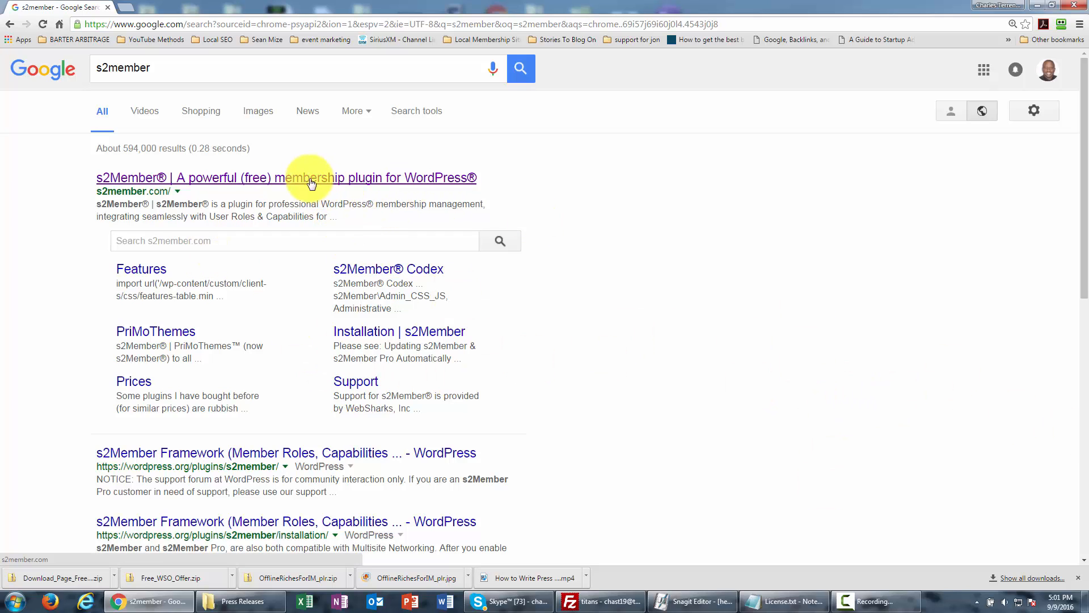
Open the s2Member website from the search results and download the s2member.160801.zip framework from the account page
click(339, 179)
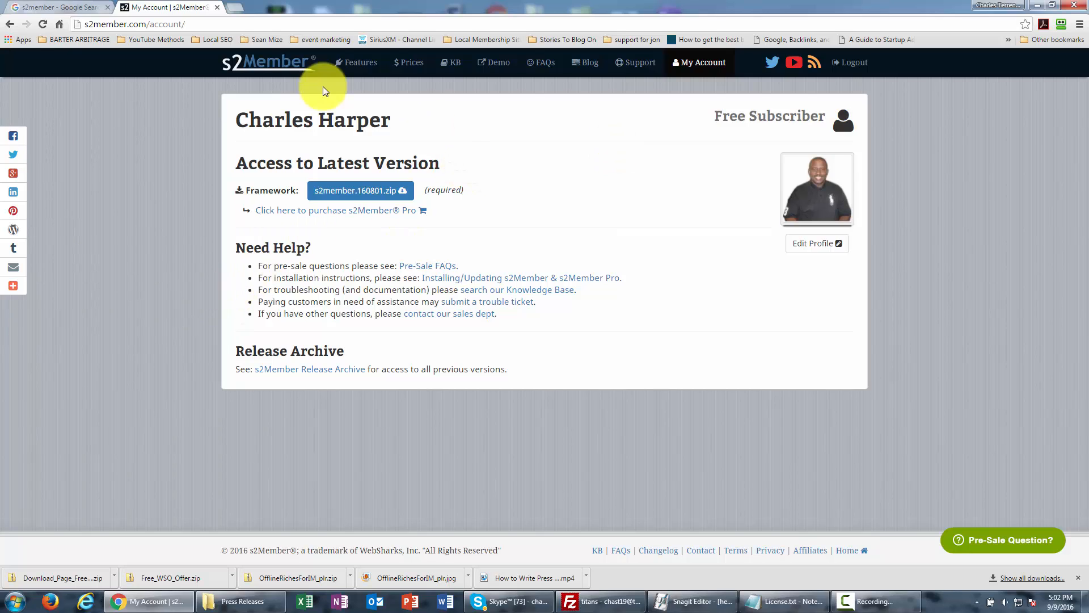
click(372, 199)
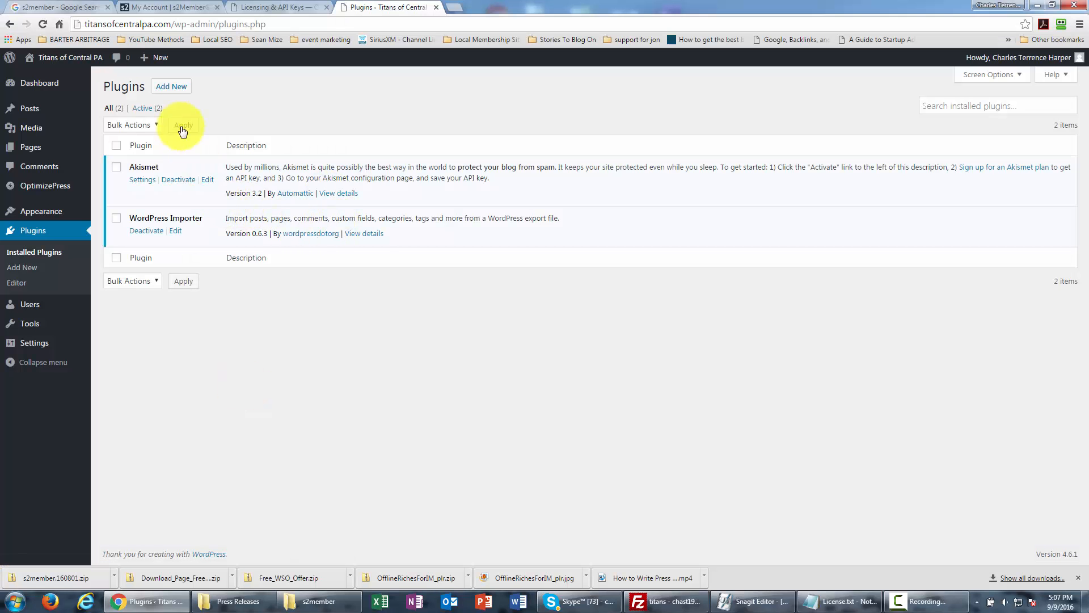
Upload s2member.160801.zip as a new WordPress plugin, install it and activate it
click(176, 89)
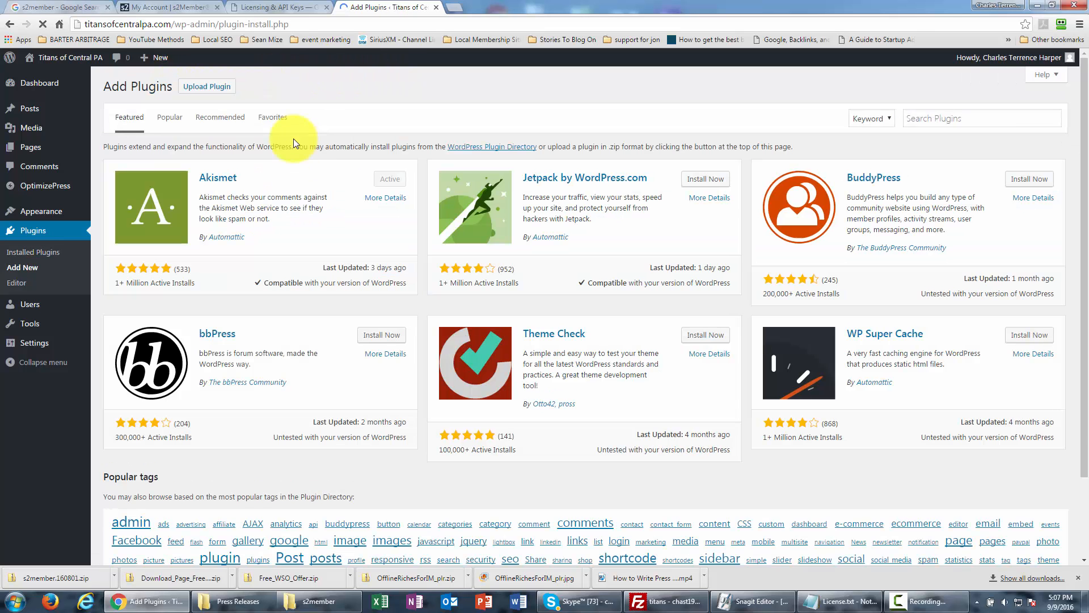
click(214, 88)
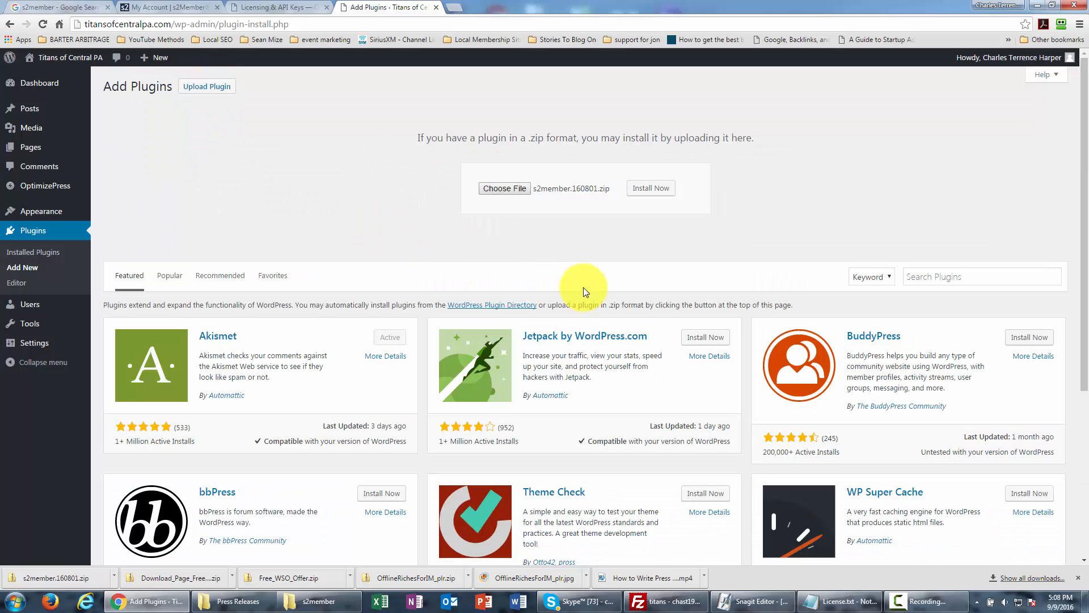
click(641, 191)
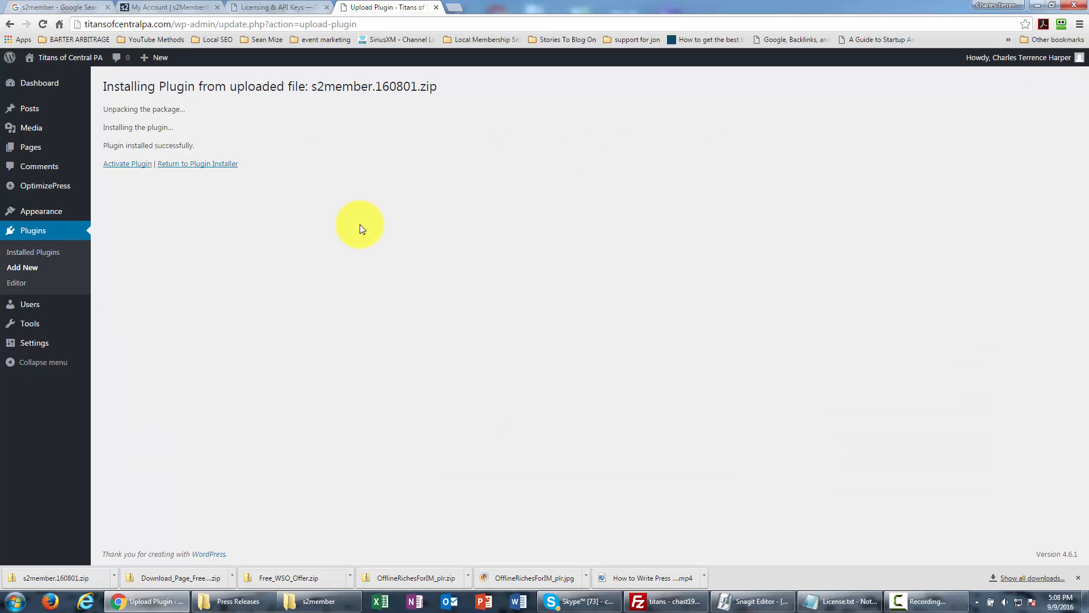
click(129, 165)
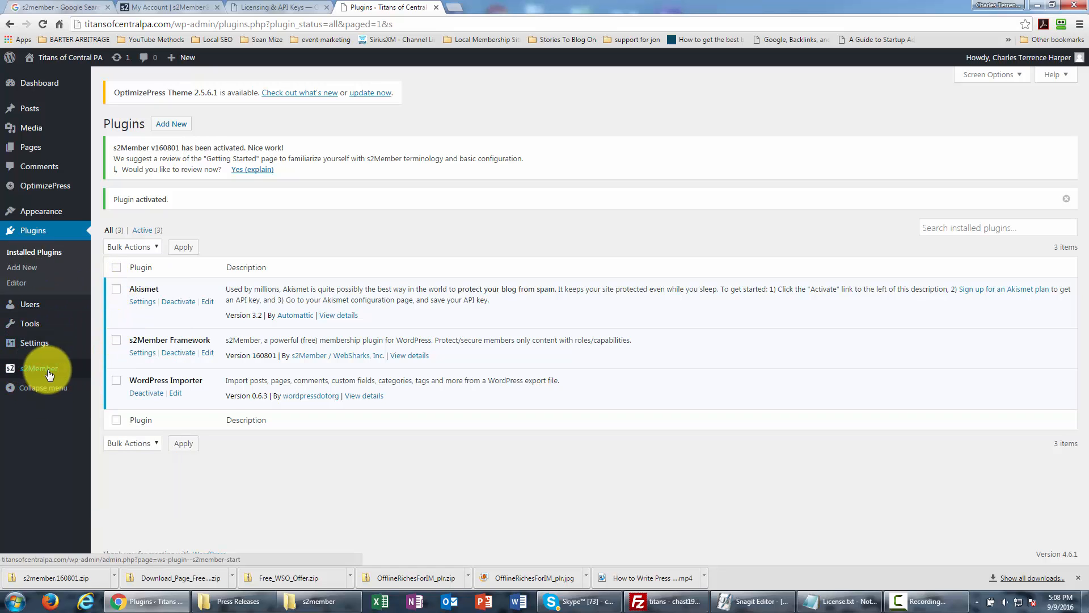
Open the s2Member General Options and review the Open Registration settings
mouse_move(49, 375)
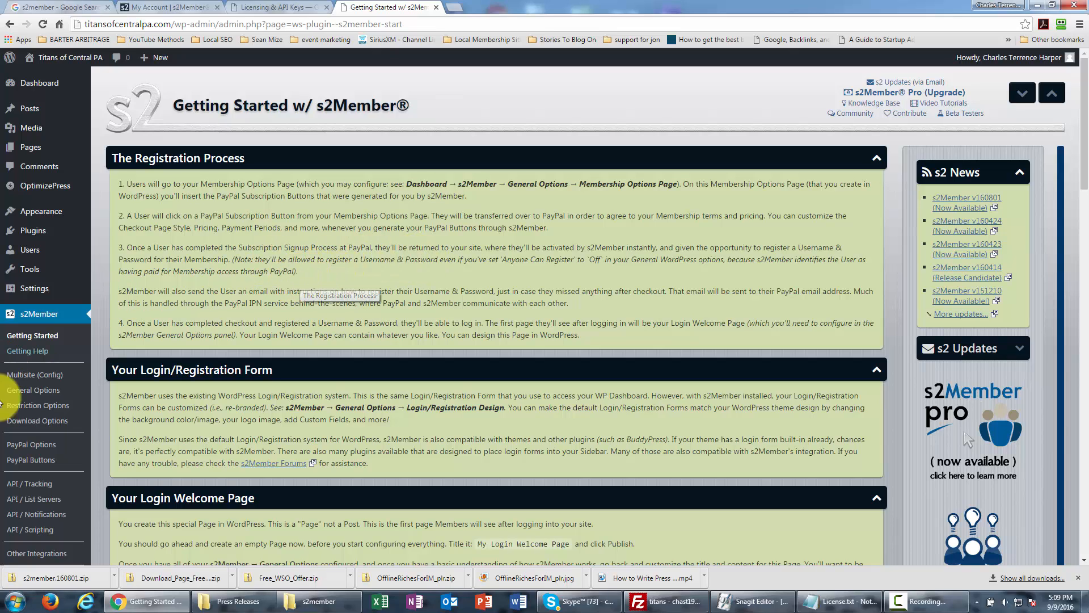
click(32, 393)
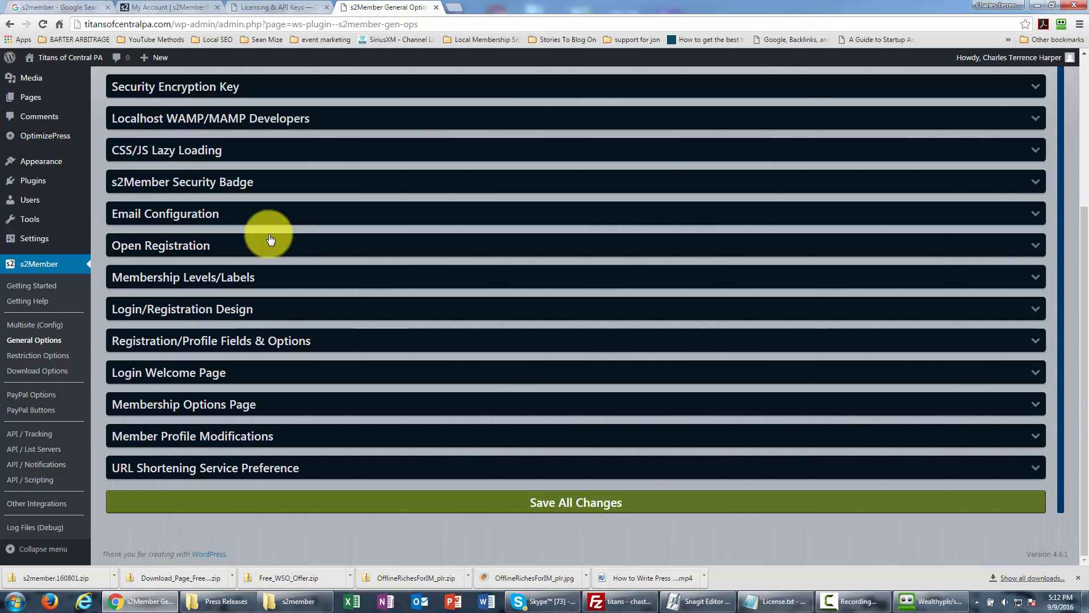
click(208, 245)
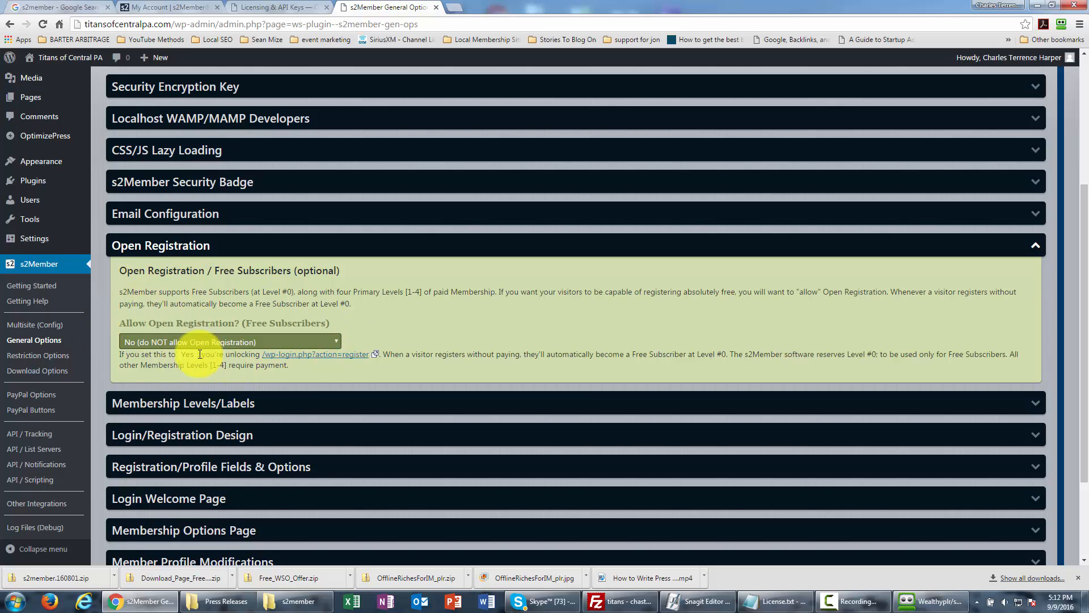
click(178, 250)
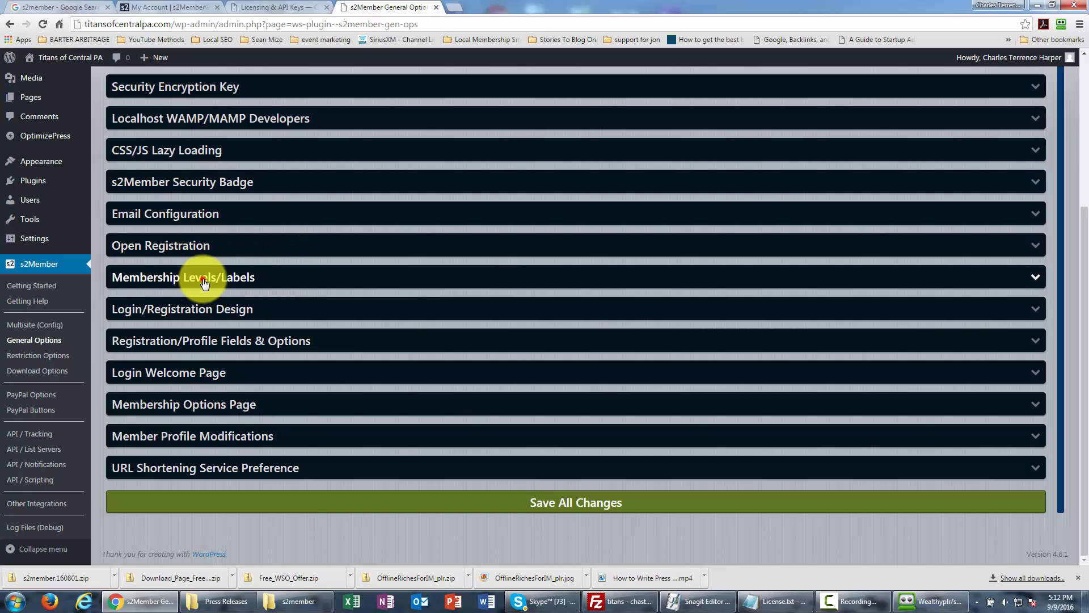
Label the Level #1 members "ZooPlus Member Basic" and the Level #2 members "ZooPlus Member Pro"
click(181, 280)
scroll(286, 365, down, 2)
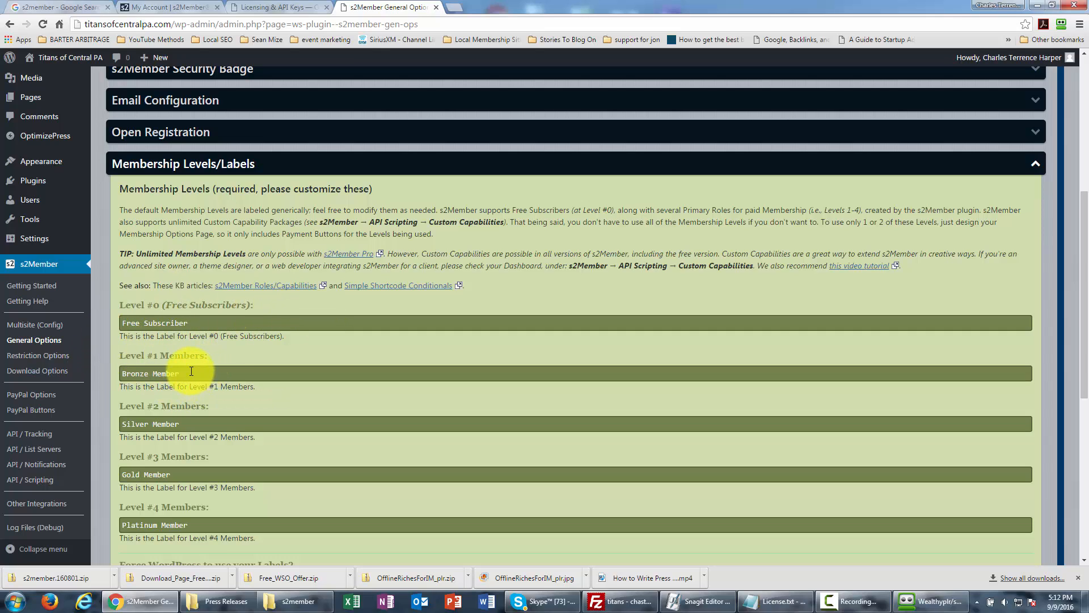
drag(182, 372, 110, 369)
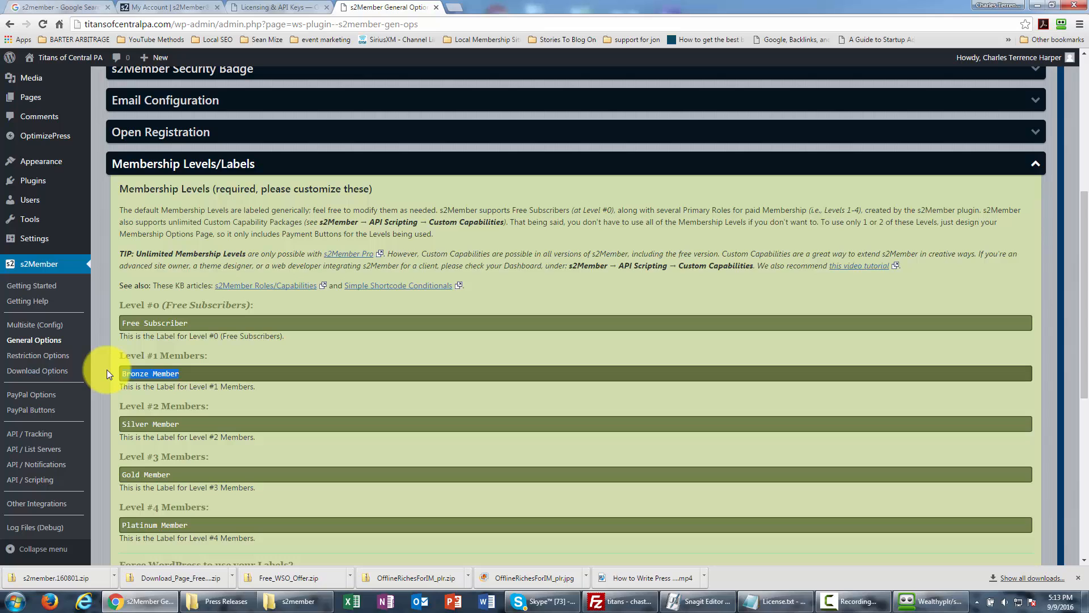
text(ZooPlus Member Basic)
scroll(365, 350, down, 2)
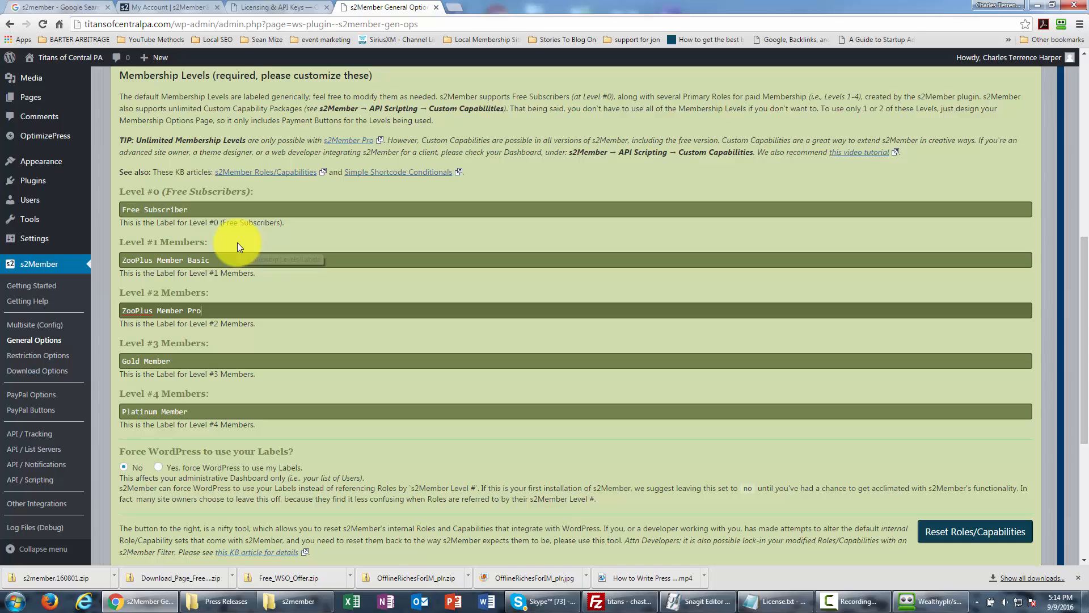
Review the Login Welcome Page settings in the s2Member General Options
scroll(396, 383, down, 7)
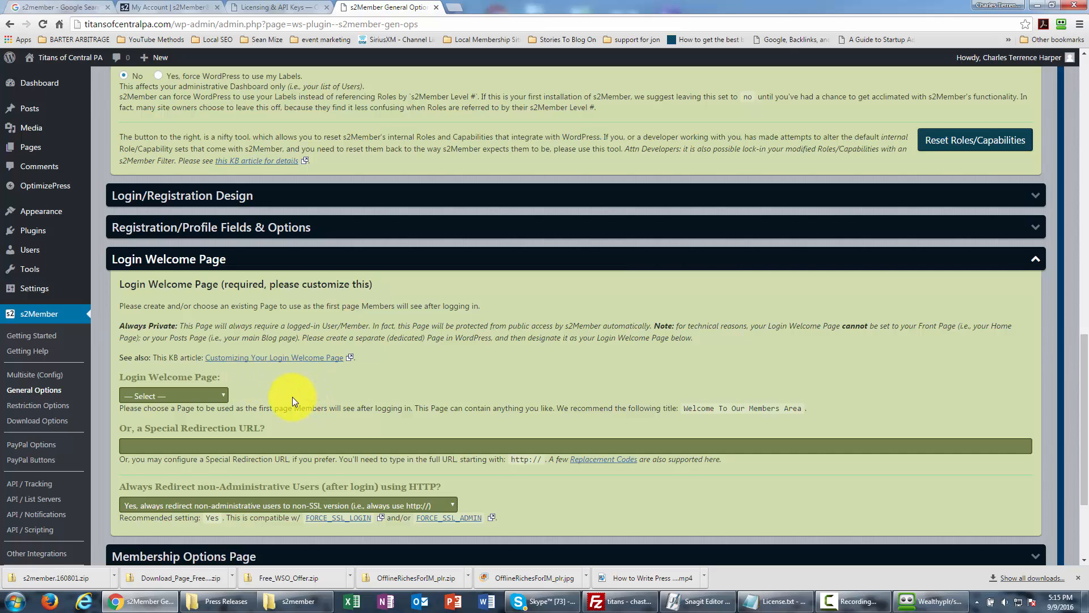
scroll(292, 397, down, 1)
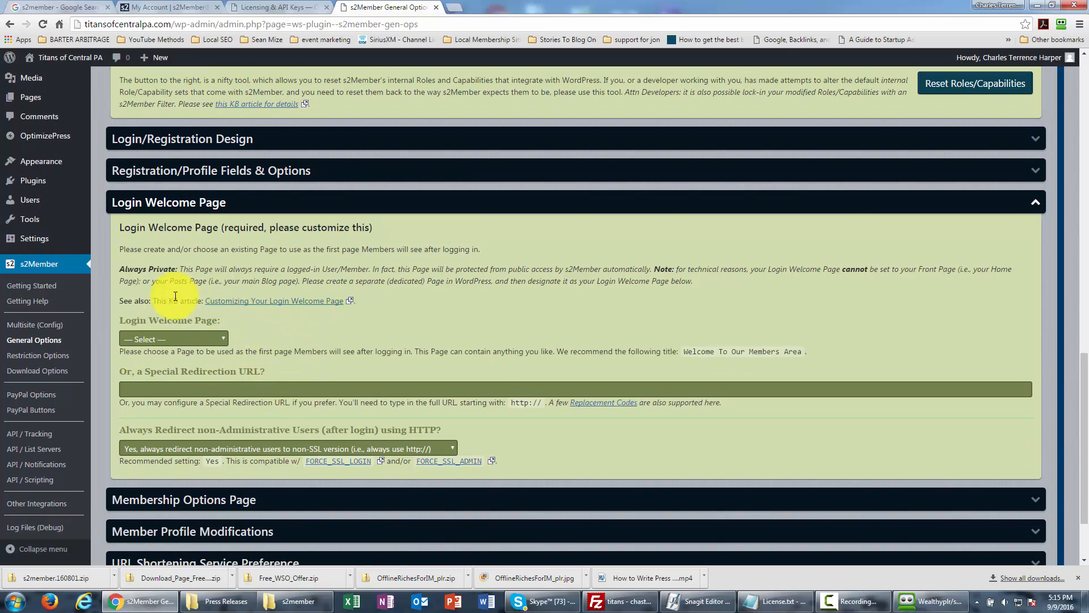
scroll(270, 354, up, 1)
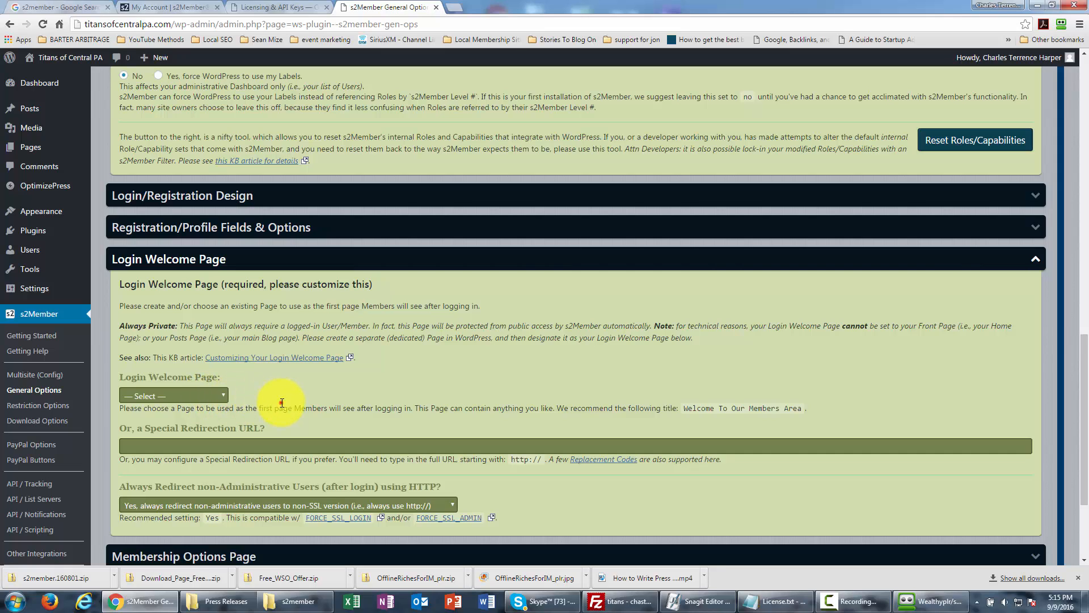
scroll(368, 431, up, 1)
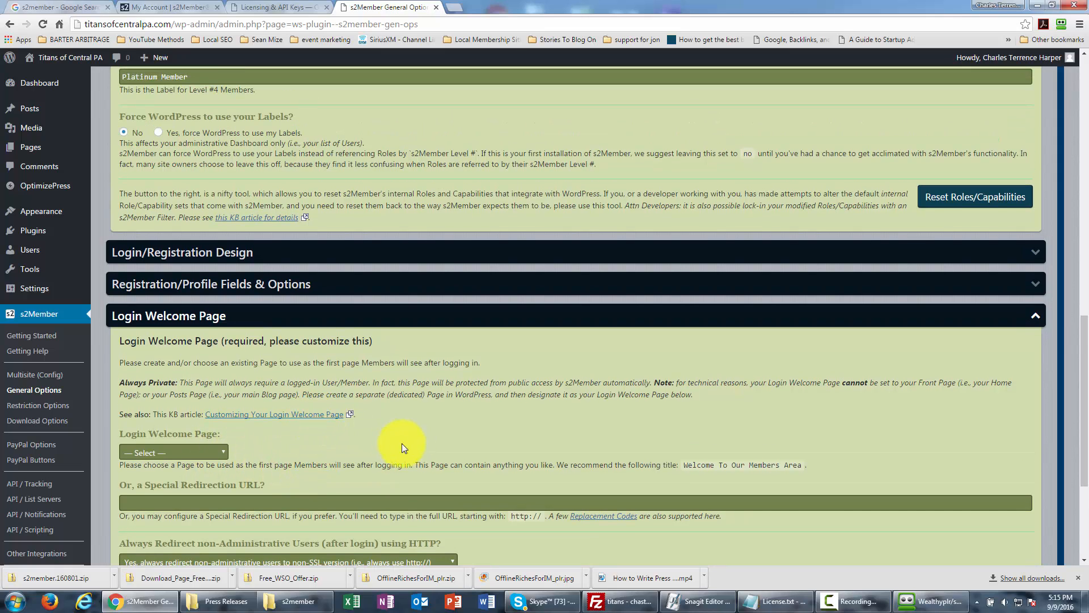
scroll(383, 448, down, 1)
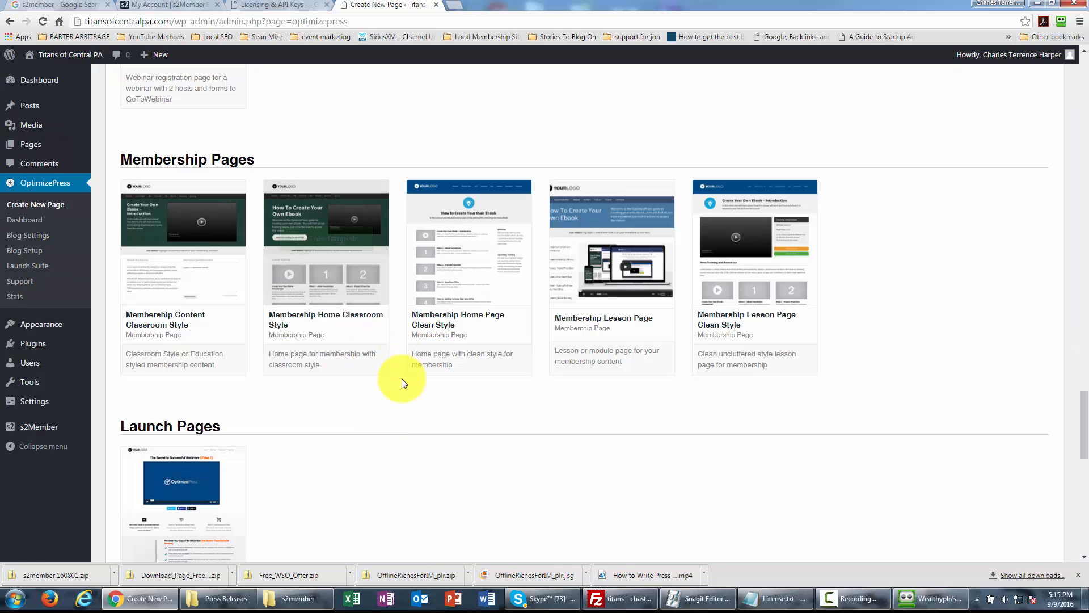
Create an OptimizePress page named "Membership Home Page" from the Membership Home Page Clean Style template
mouse_move(472, 266)
click(468, 245)
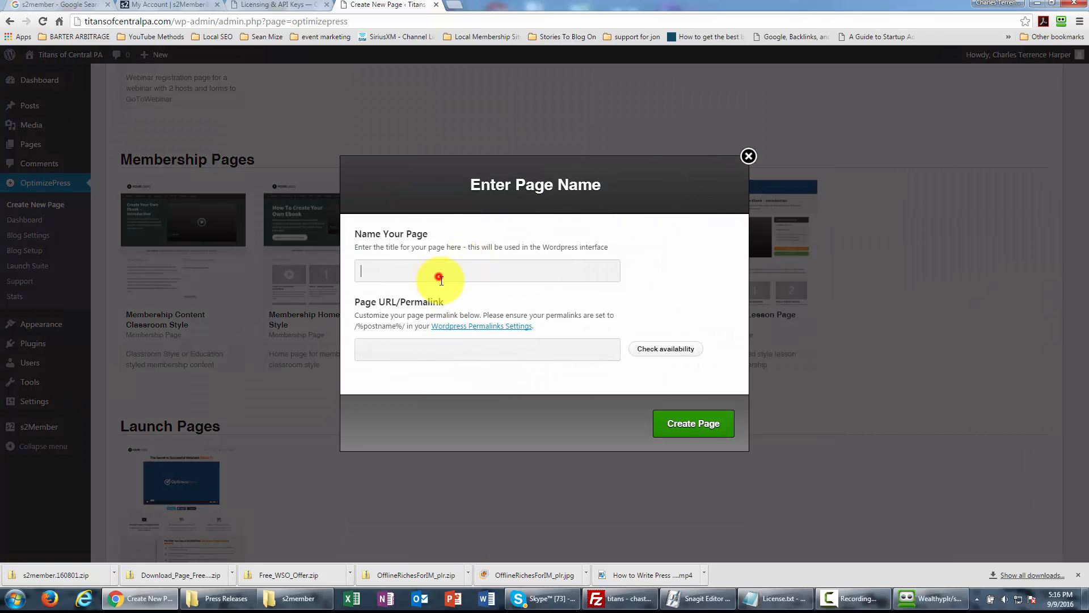
click(440, 278)
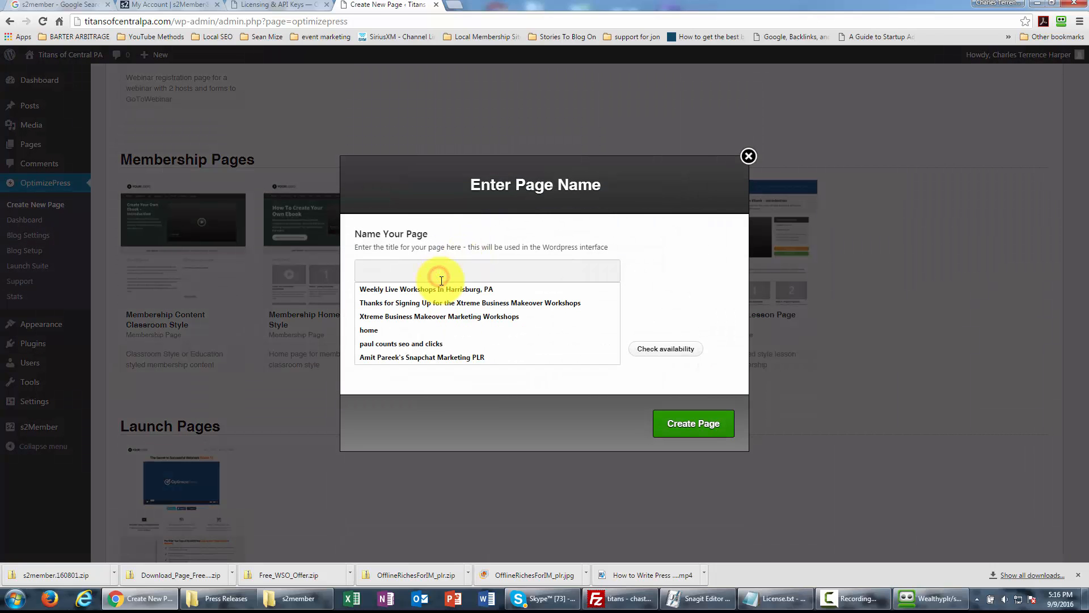
text(home)
key(BackSpace)
key(BackSpace)
key(BackSpace)
key(BackSpace)
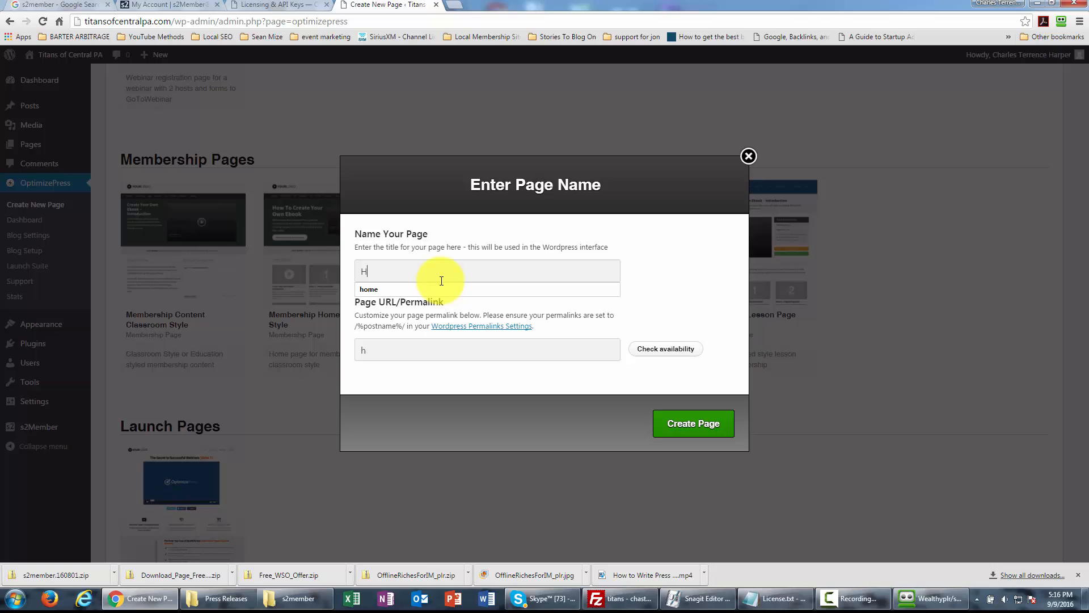
text(mM)
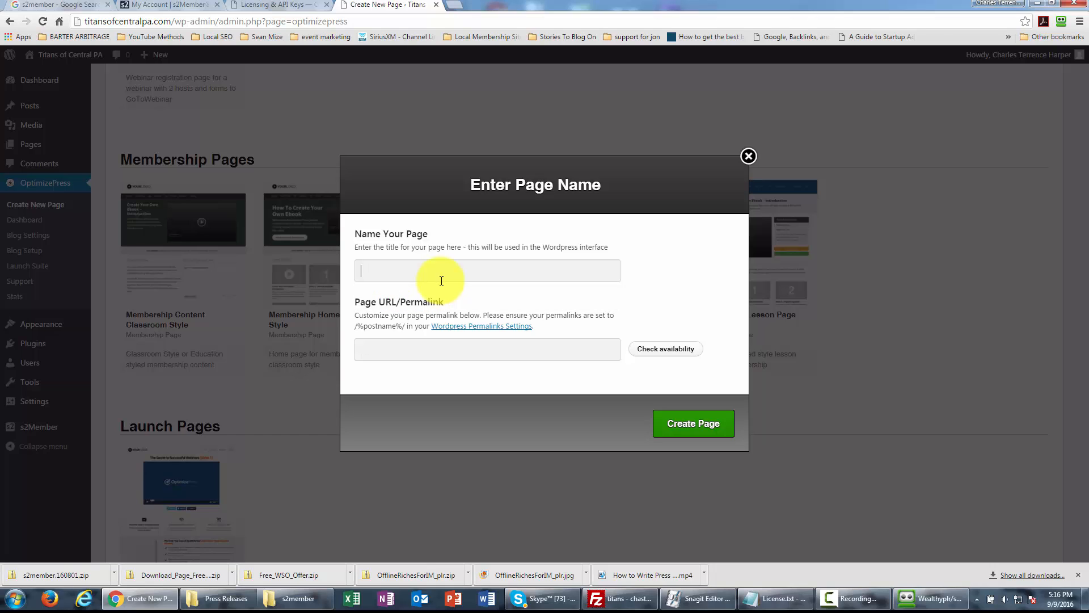
text(Membership Home Page)
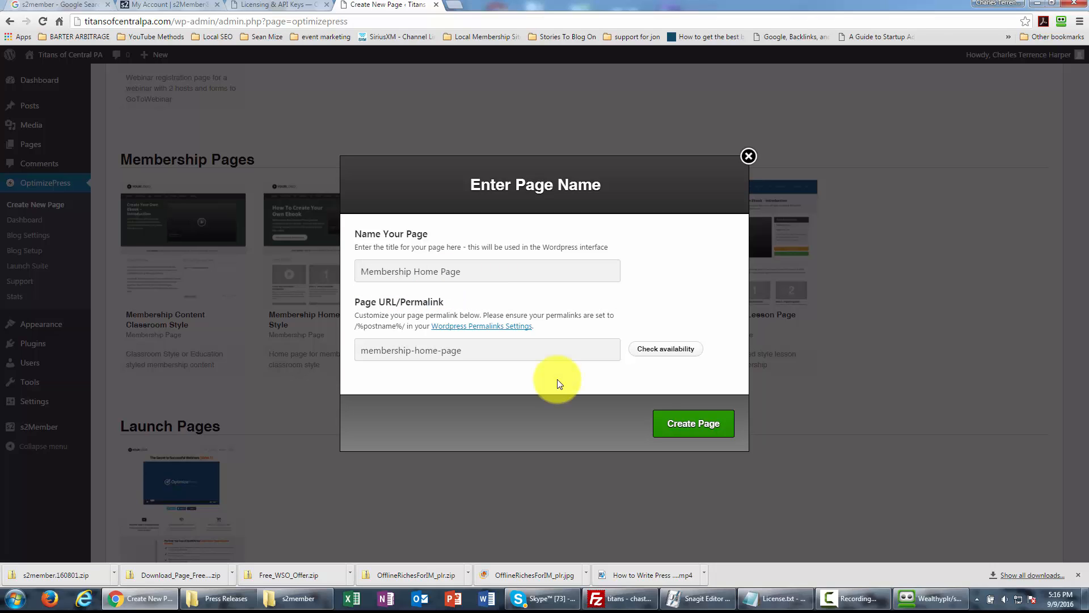
click(672, 428)
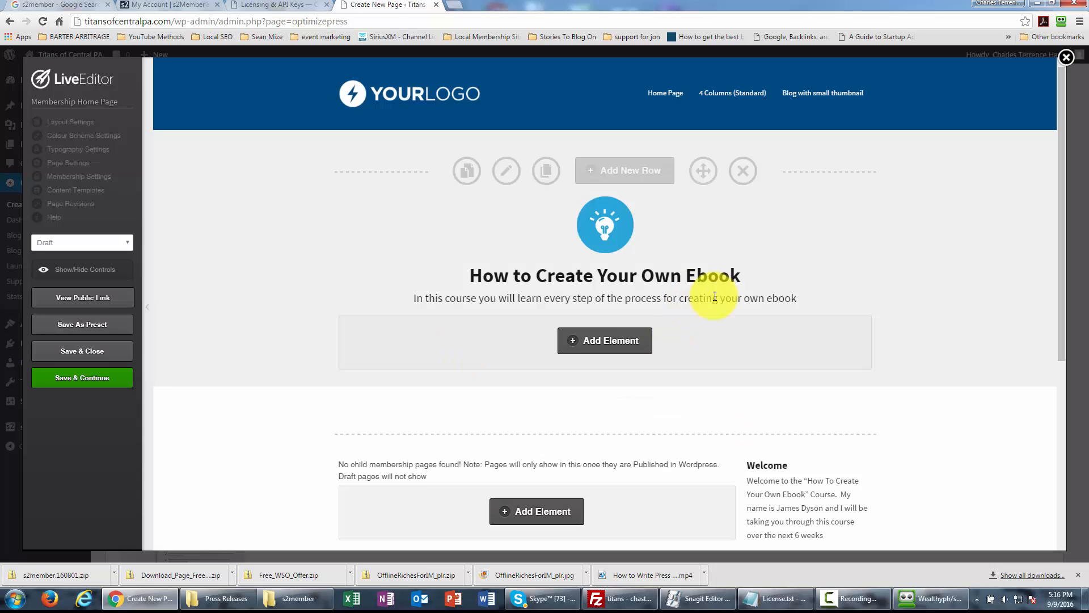
Look through the new membership page's layout, from the logo header to the content rows and welcome text
scroll(583, 331, down, 2)
scroll(539, 330, up, 2)
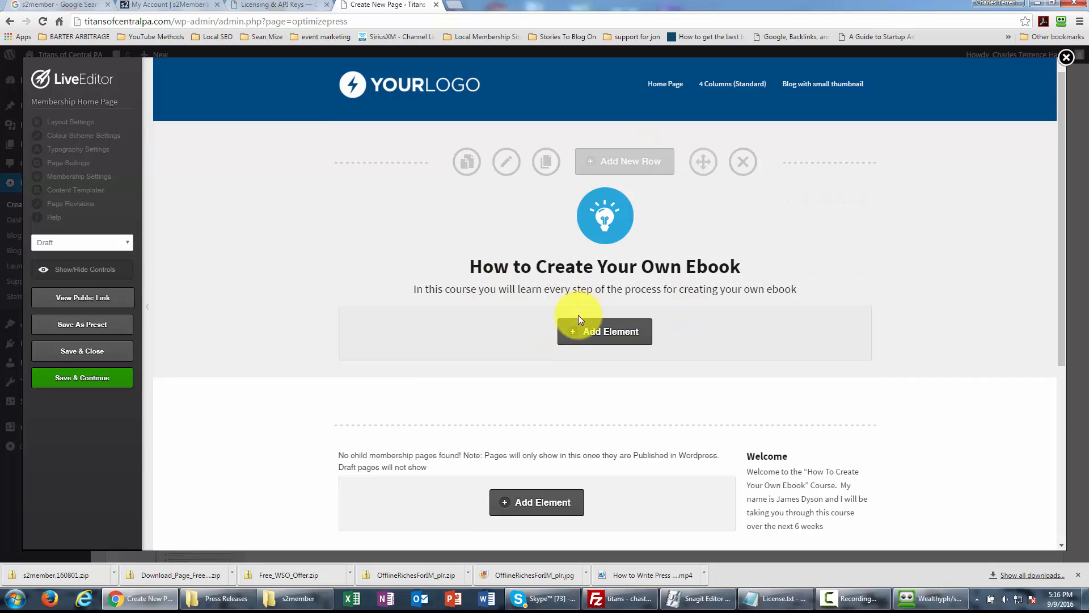
scroll(578, 315, down, 2)
scroll(578, 321, down, 2)
scroll(517, 348, up, 2)
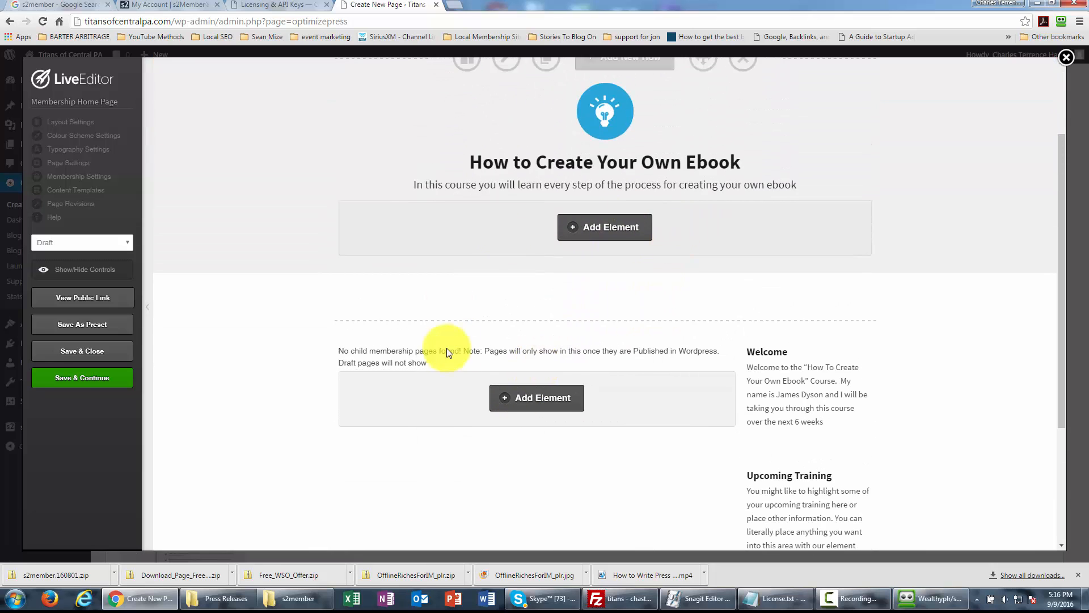
scroll(624, 328, up, 2)
scroll(482, 425, down, 2)
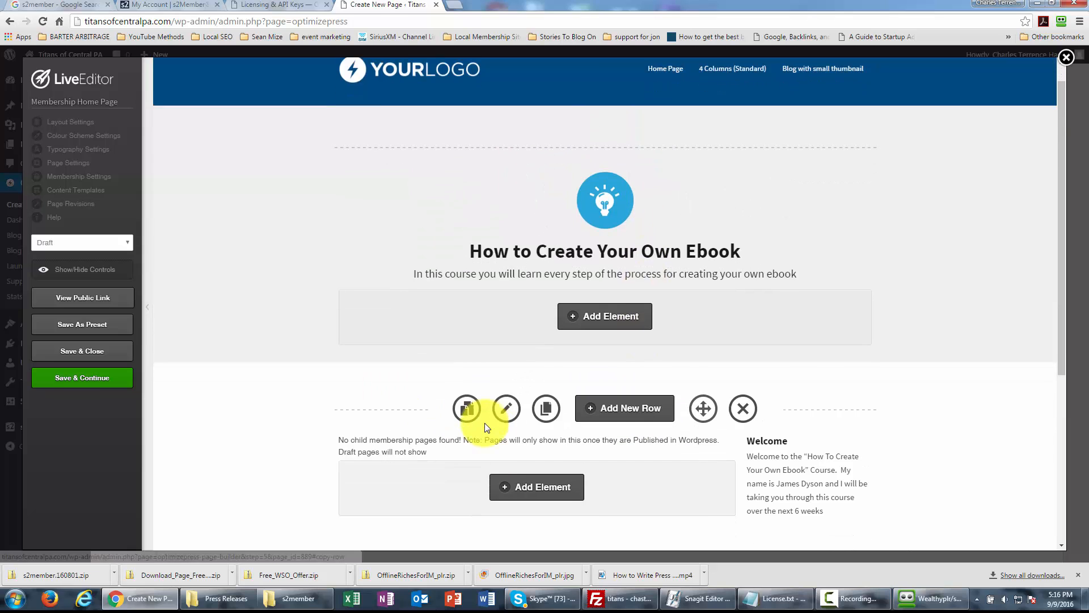
scroll(364, 322, up, 2)
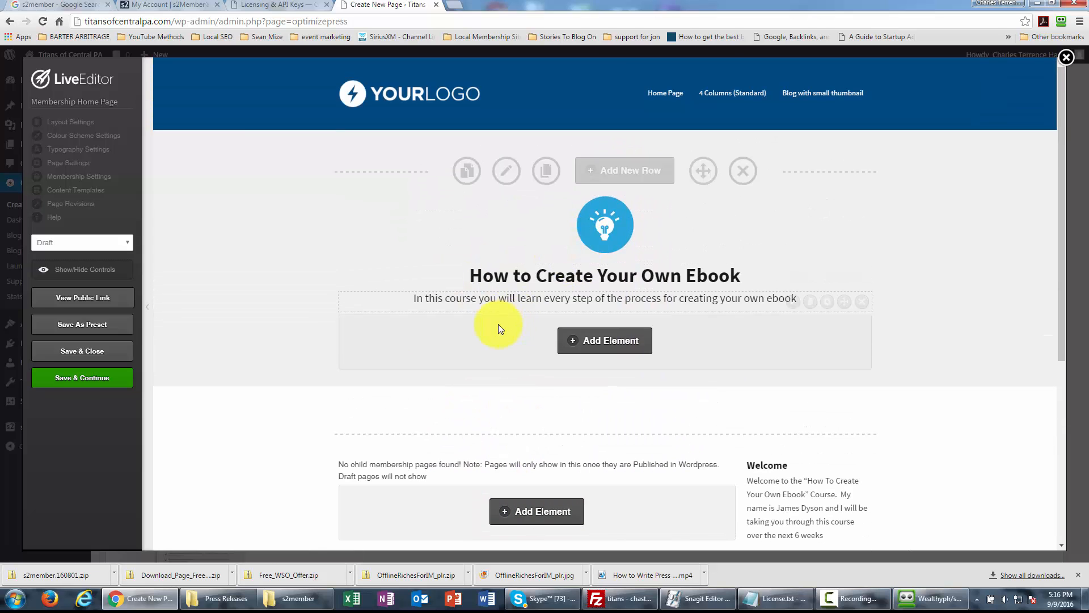
Set the membership page's status to Publish, save it and open its public link
click(113, 240)
click(103, 265)
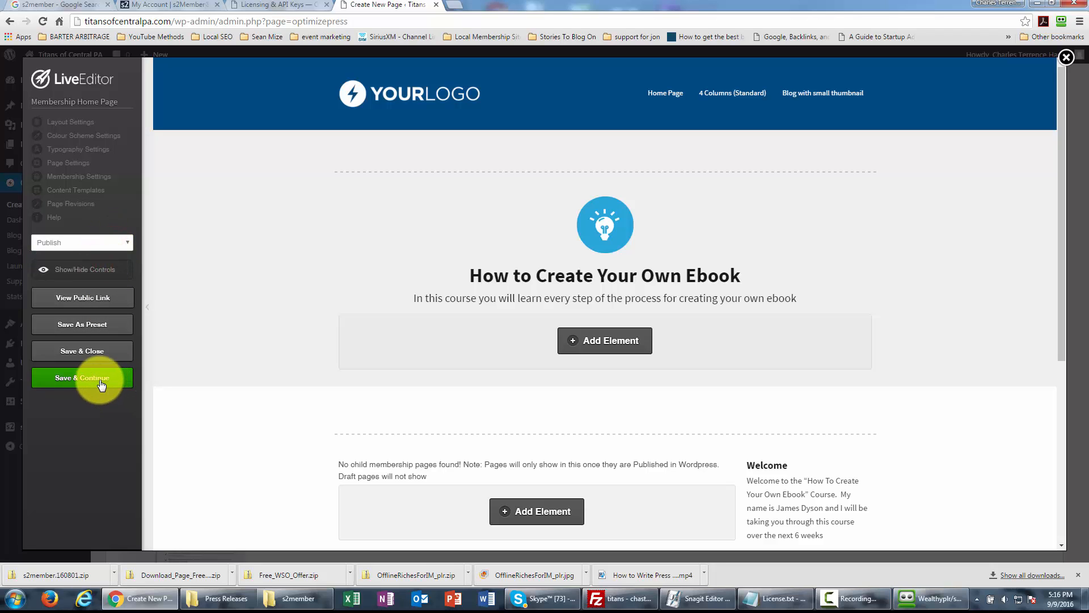
click(100, 382)
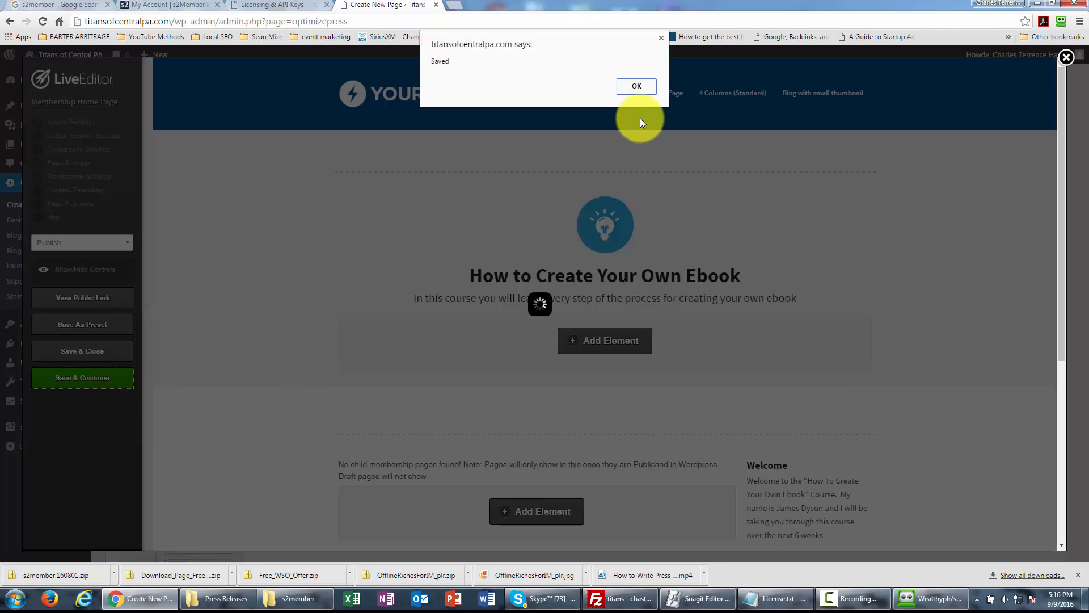
click(636, 88)
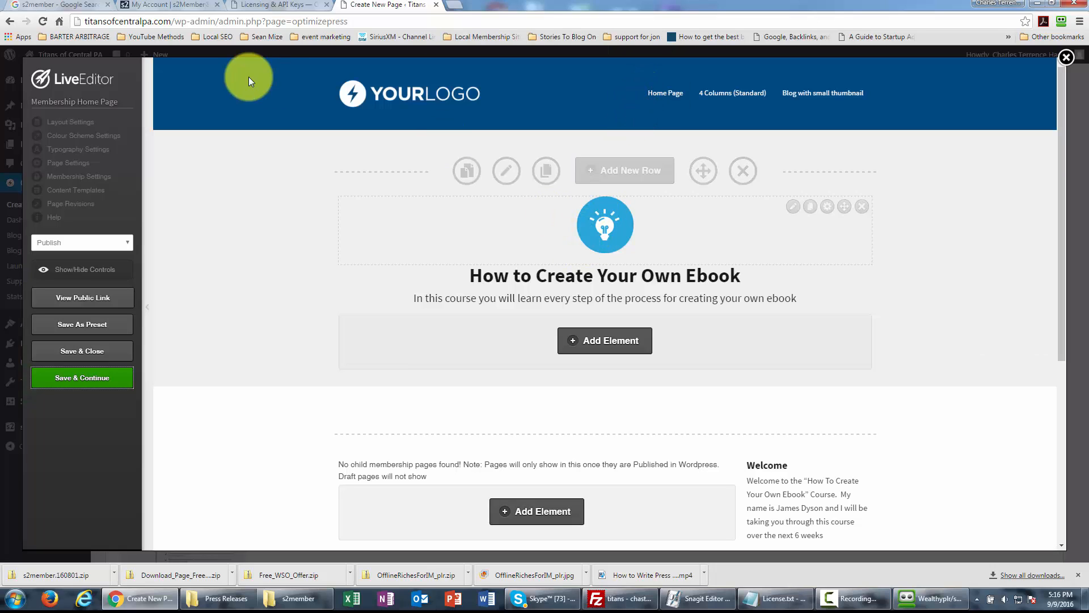
click(90, 299)
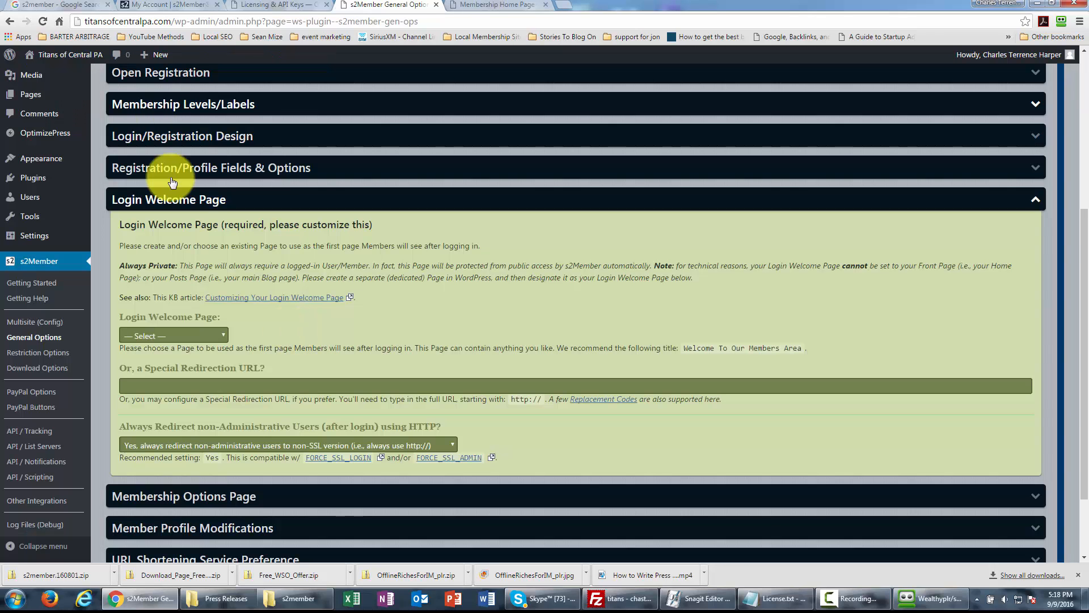
Set the Login Welcome Page to "Membership Home Page" in the s2Member General Options
click(219, 335)
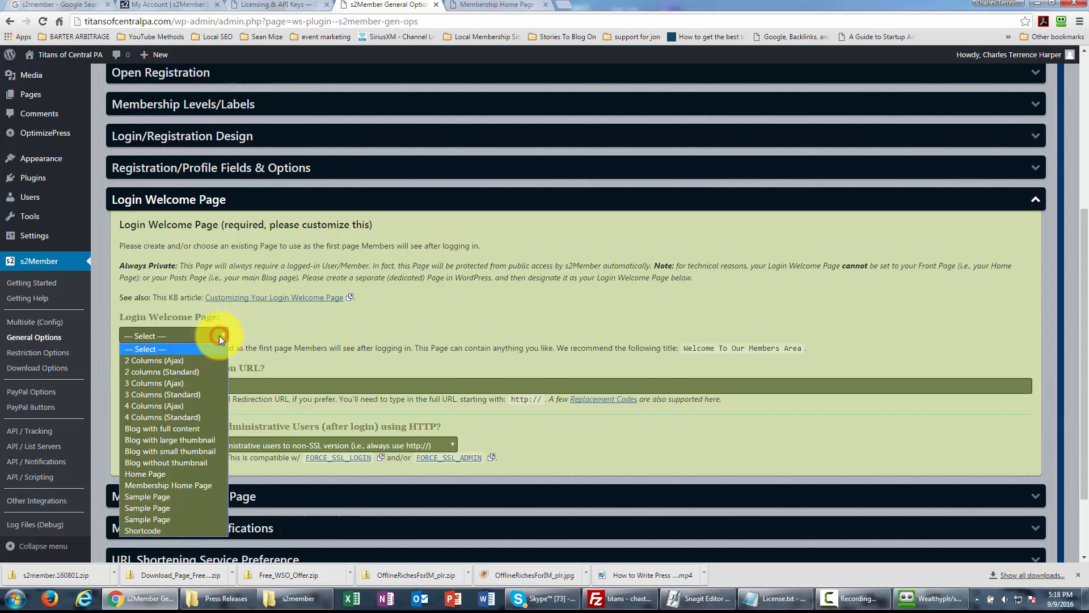
click(195, 486)
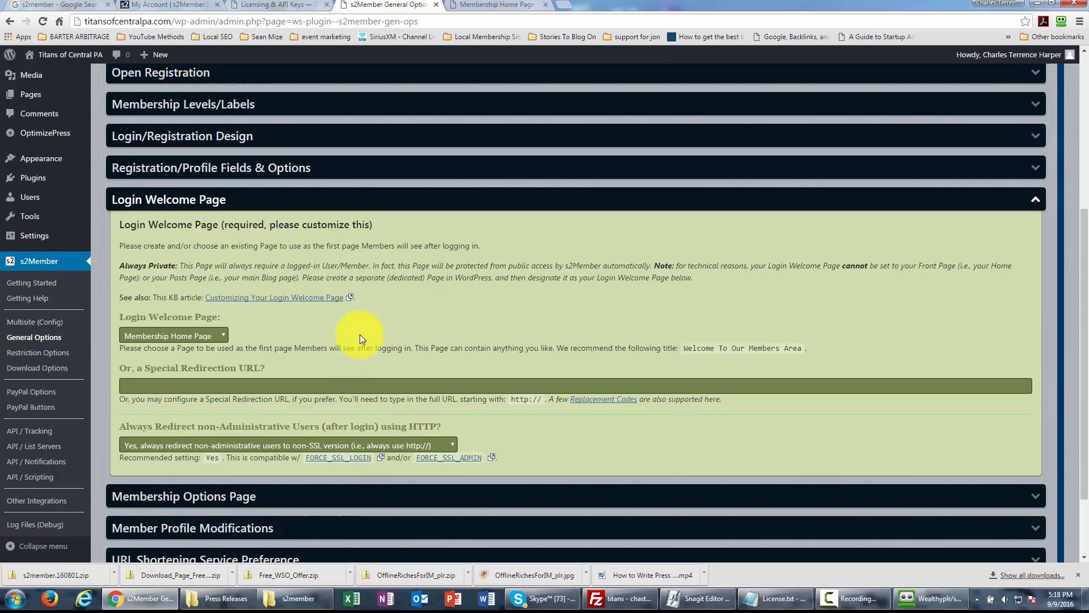
scroll(360, 335, down, 2)
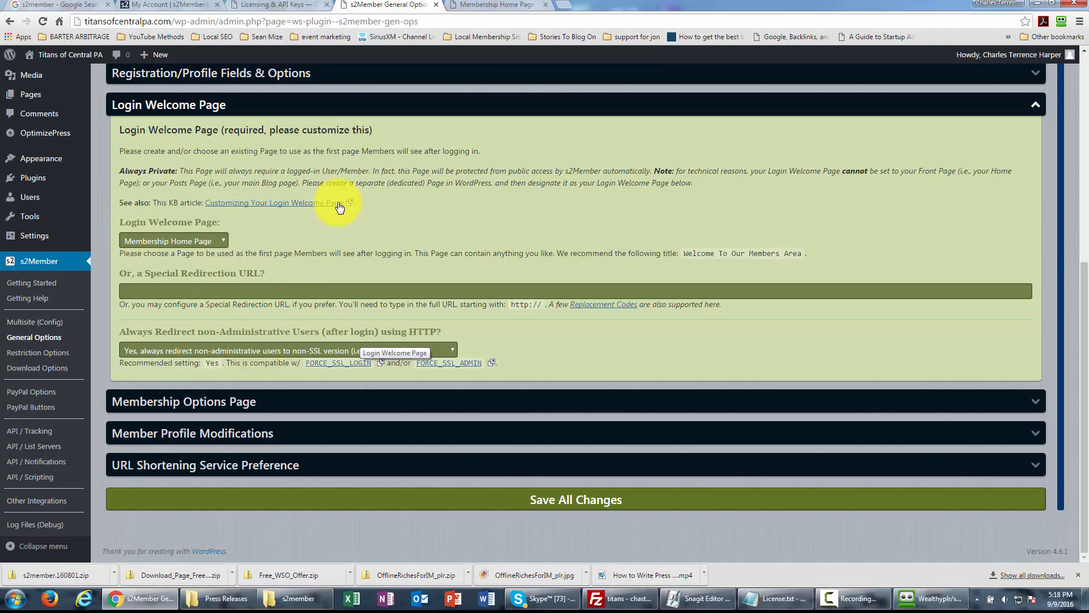
Expand the Membership Options Page section of the s2Member General Options and read its signup page requirements
scroll(301, 236, up, 1)
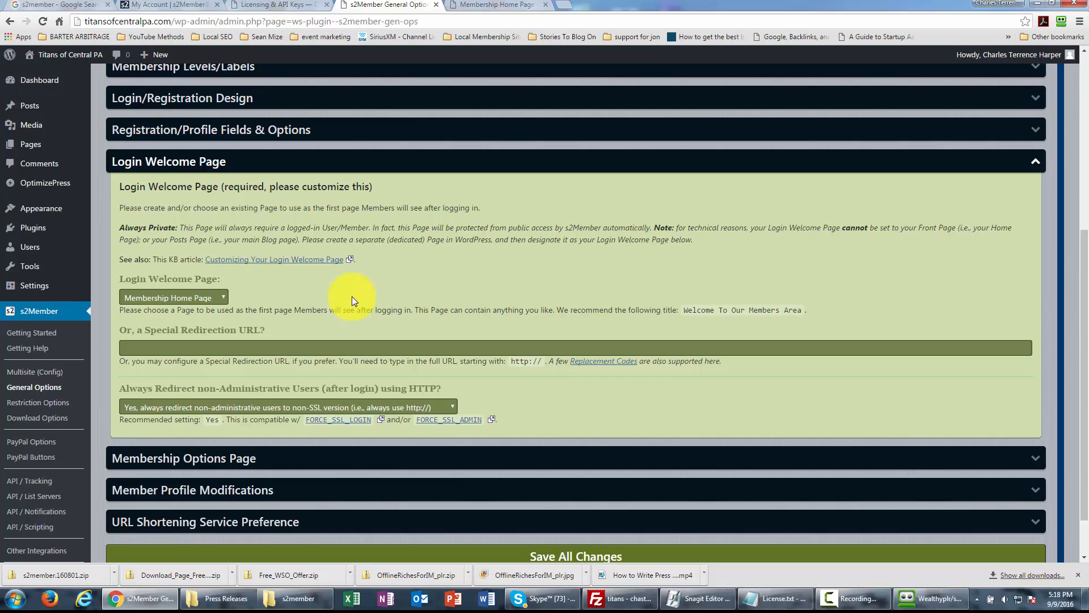
scroll(349, 272, down, 2)
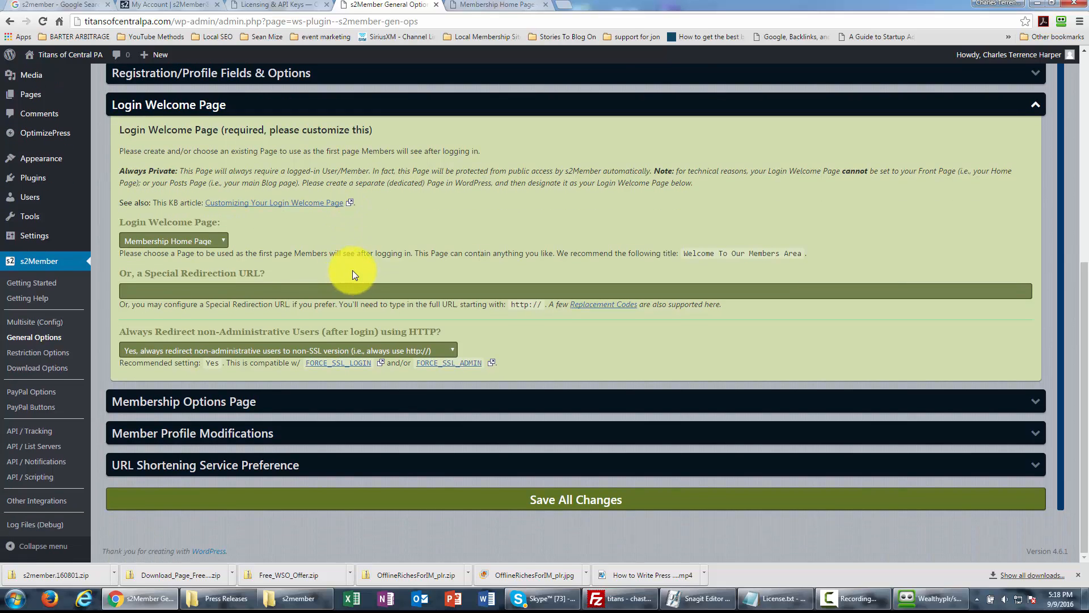
click(231, 404)
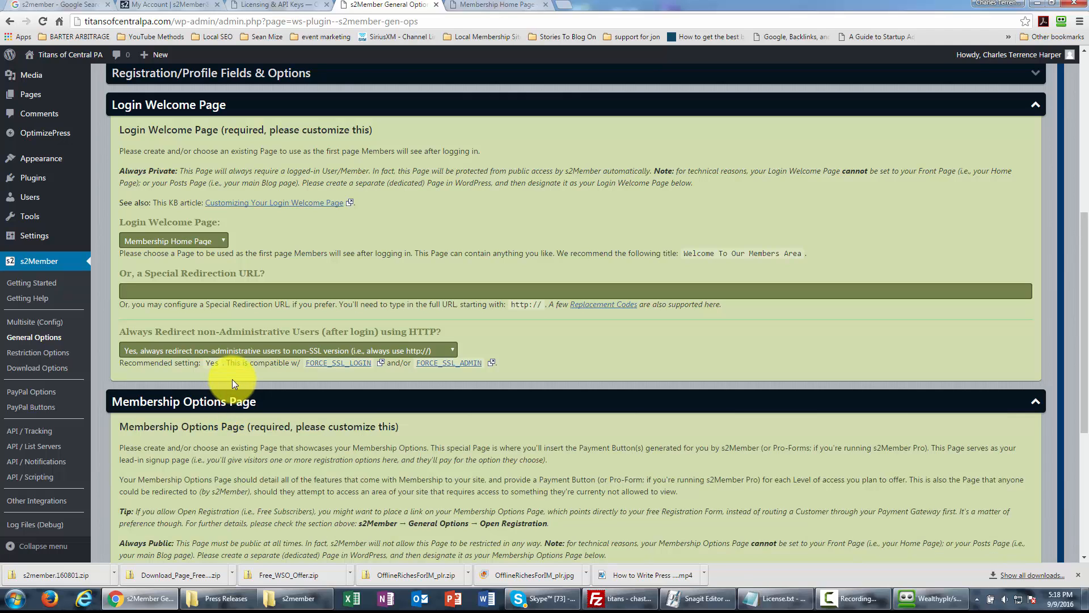
scroll(232, 379, down, 3)
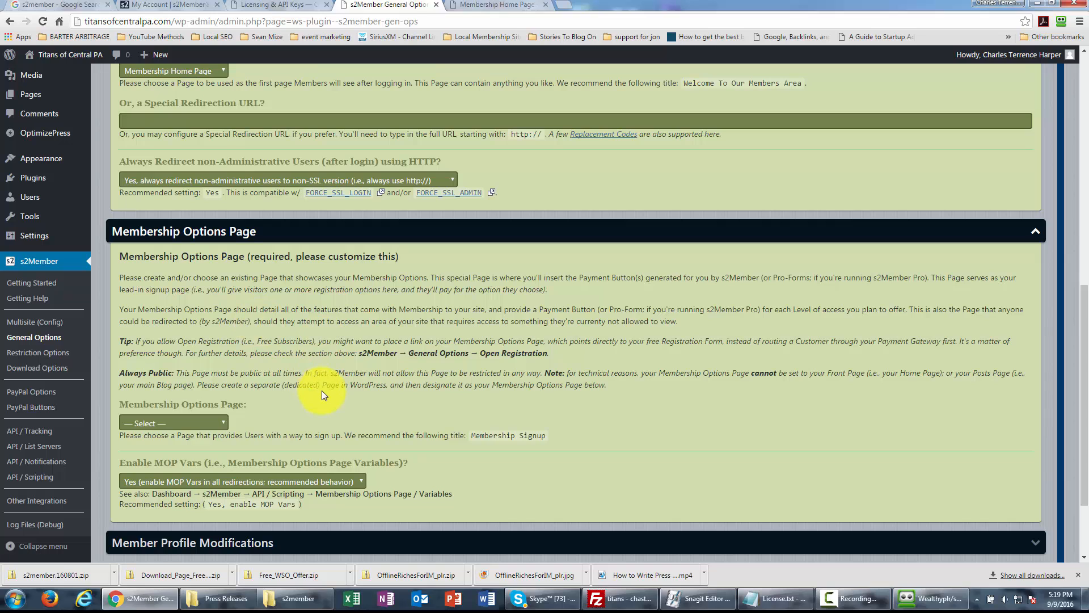
scroll(323, 377, up, 1)
scroll(323, 377, down, 1)
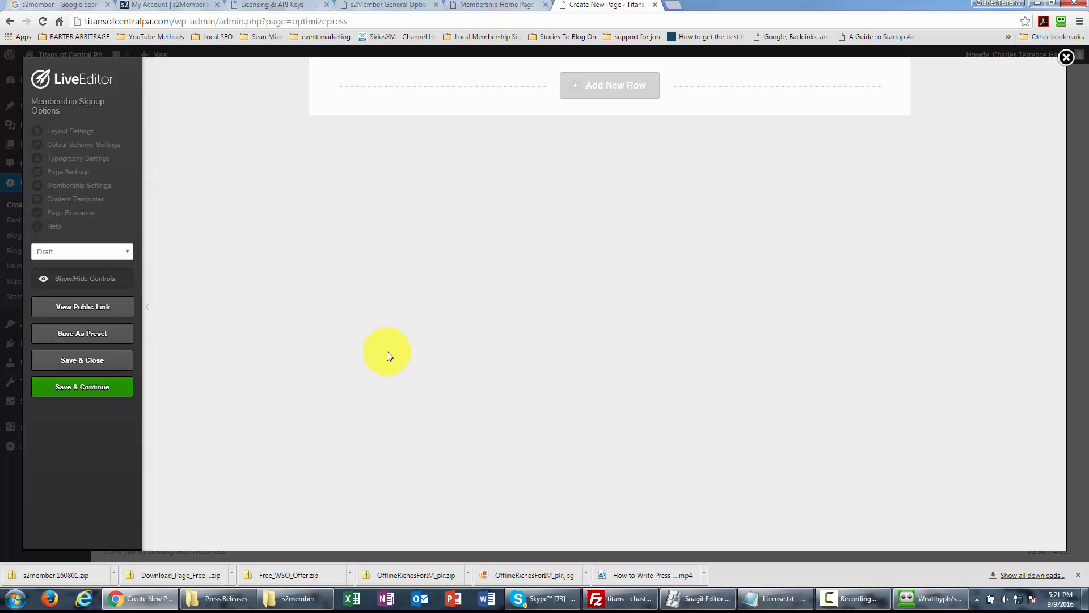
Set the Membership Signup Options page's status to Publish and save it in the LiveEditor
click(128, 250)
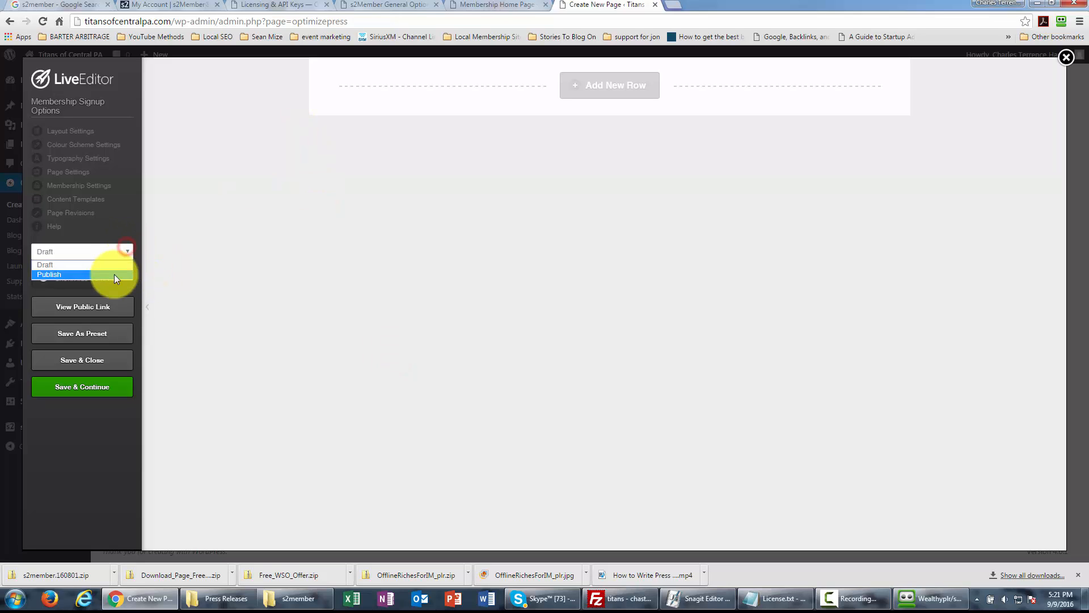
click(114, 274)
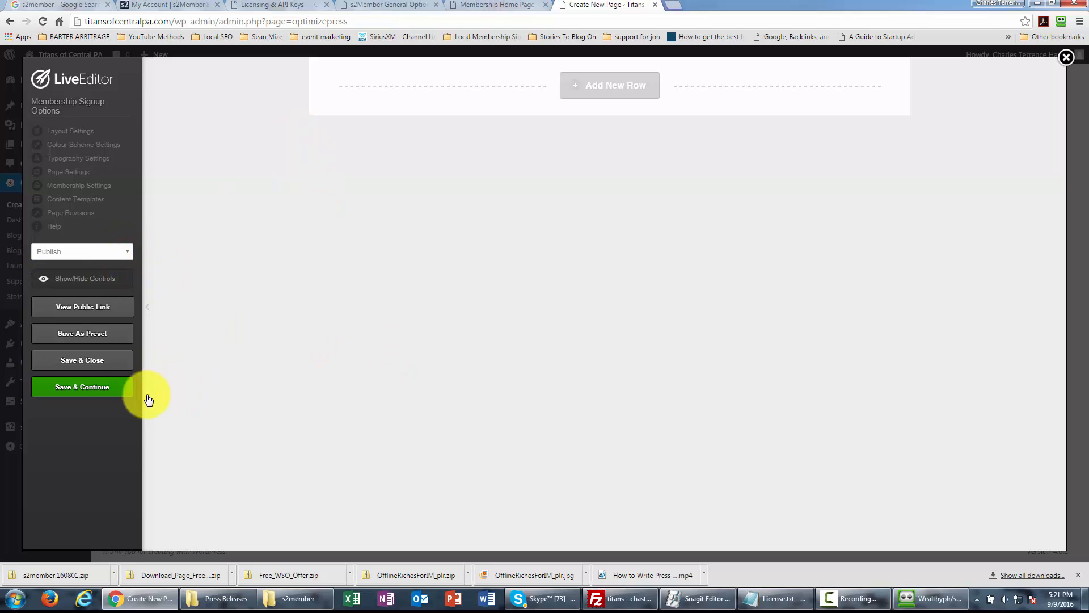
click(105, 387)
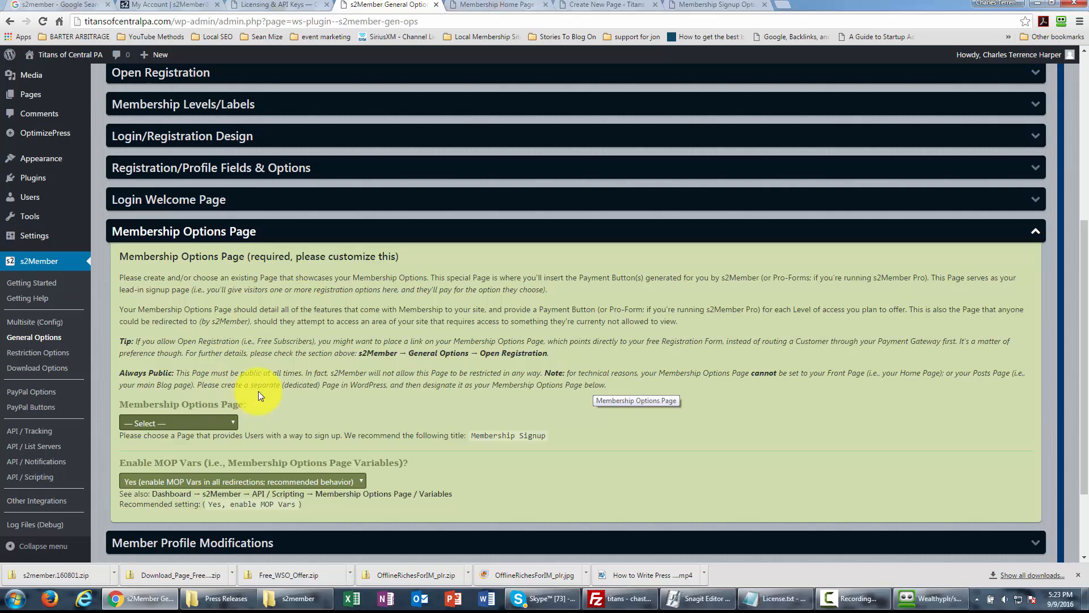
Set the Membership Options Page to "Membership Signup Options" and save all changes to the General Options
click(234, 424)
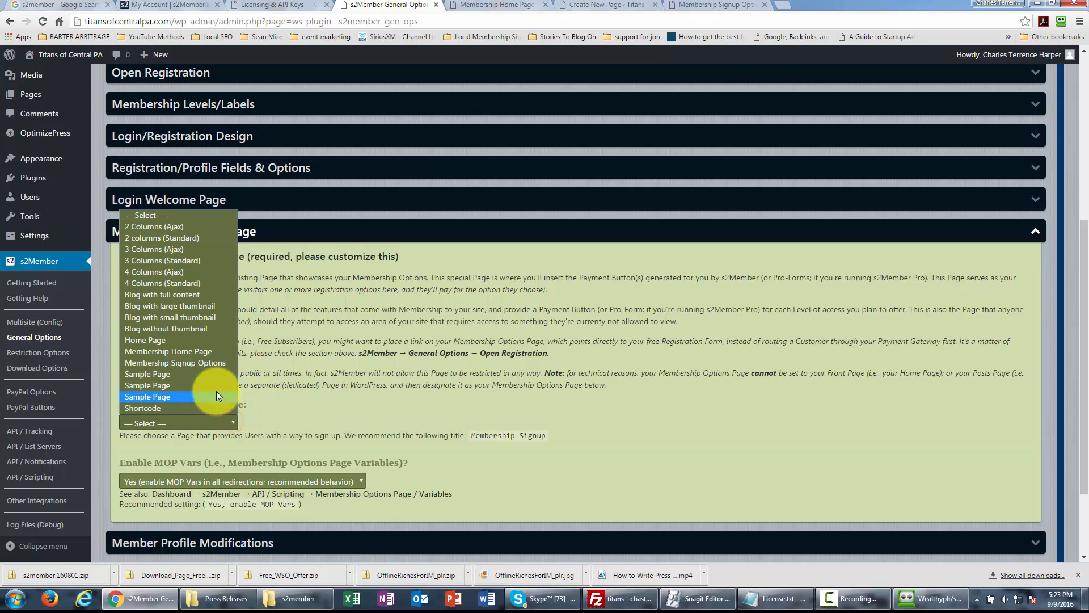
click(214, 363)
scroll(458, 455, down, 2)
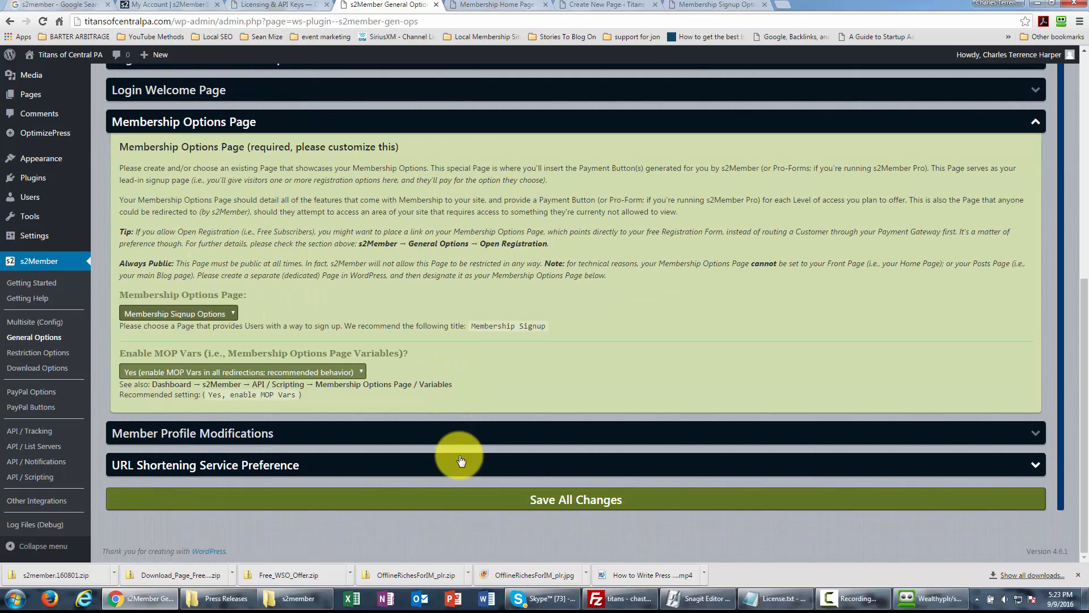
click(550, 502)
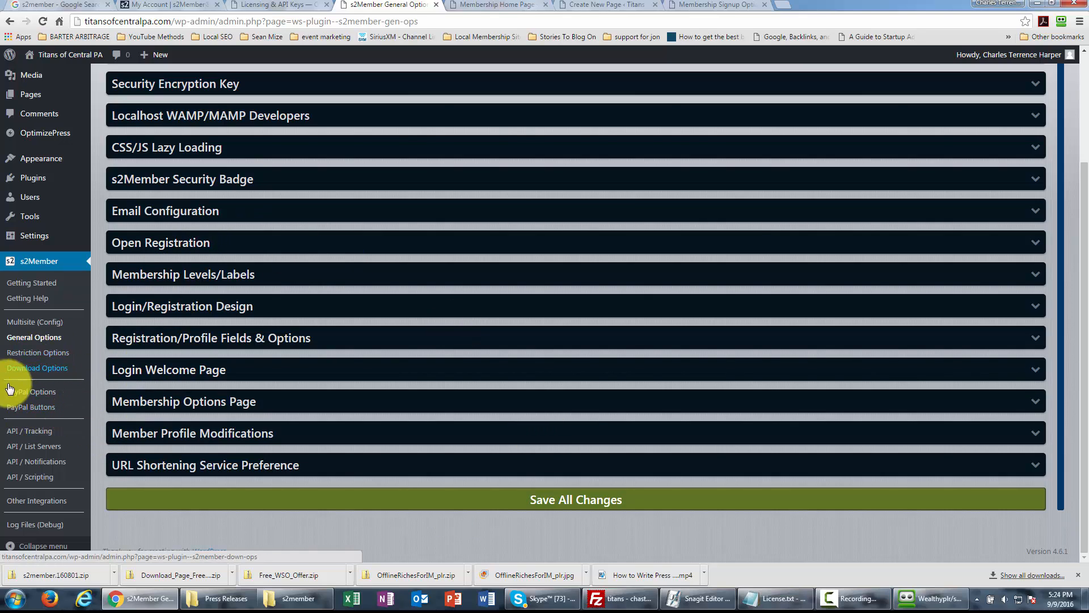
Open s2Member's PayPal Options and examine which merchant and API credentials the PayPal Account Details section requires
click(41, 391)
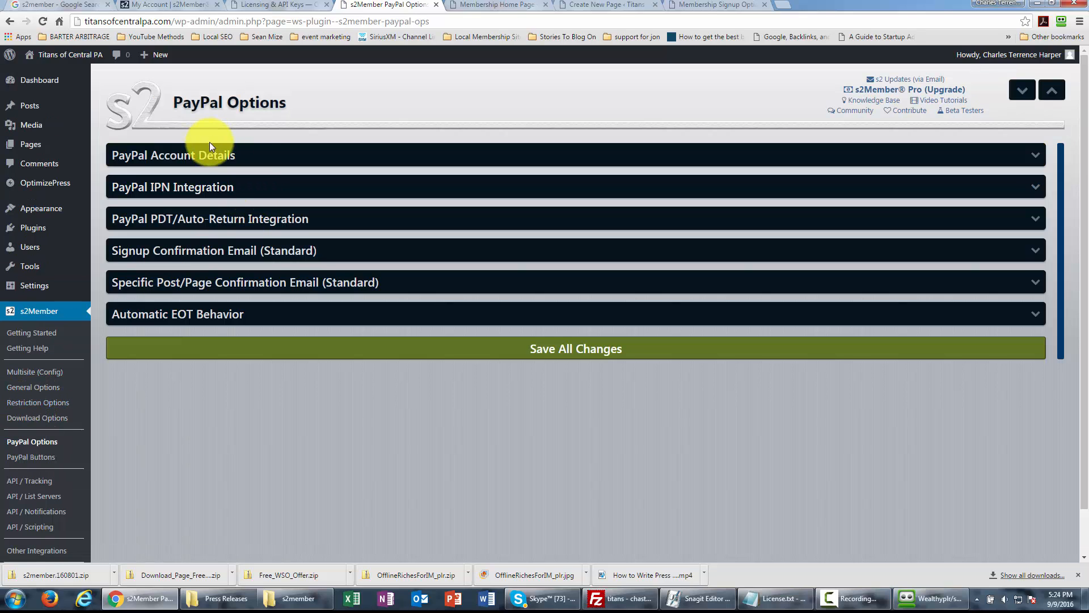
click(213, 158)
scroll(211, 165, down, 2)
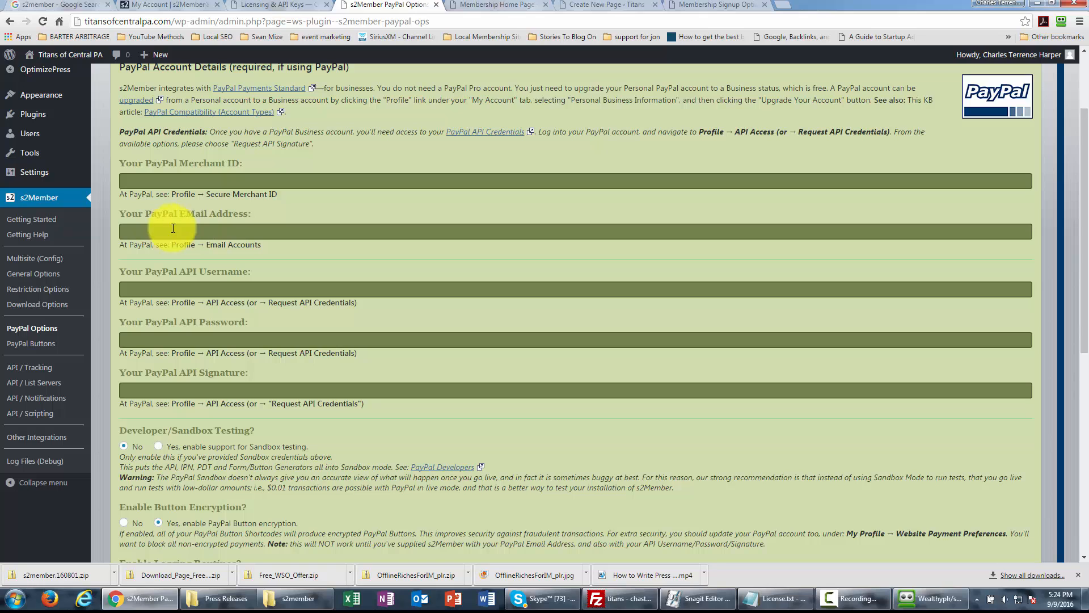
scroll(205, 228, up, 2)
scroll(211, 238, down, 1)
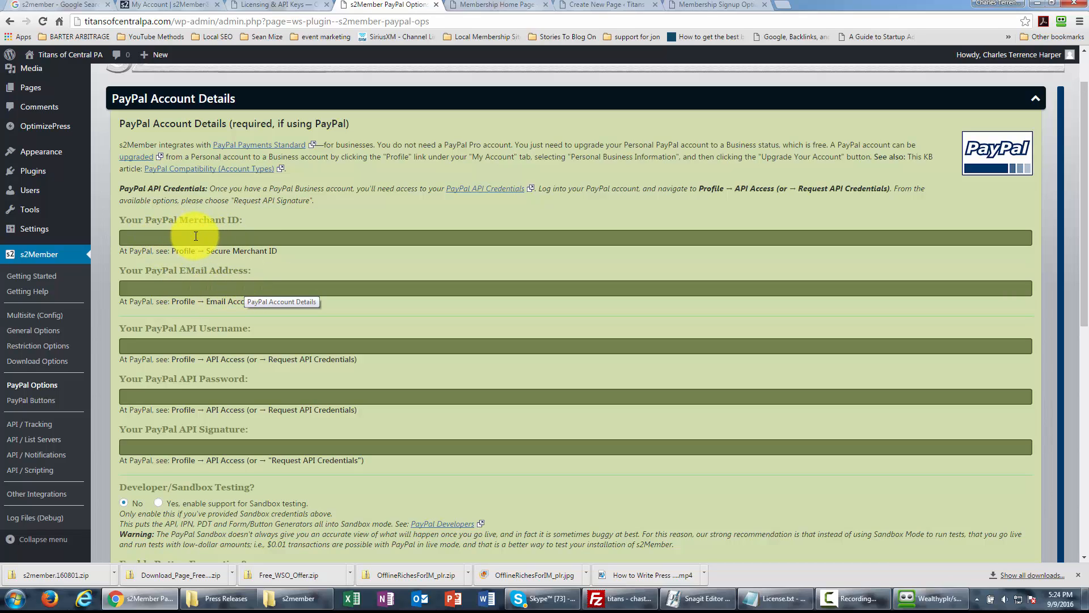
scroll(198, 255, down, 1)
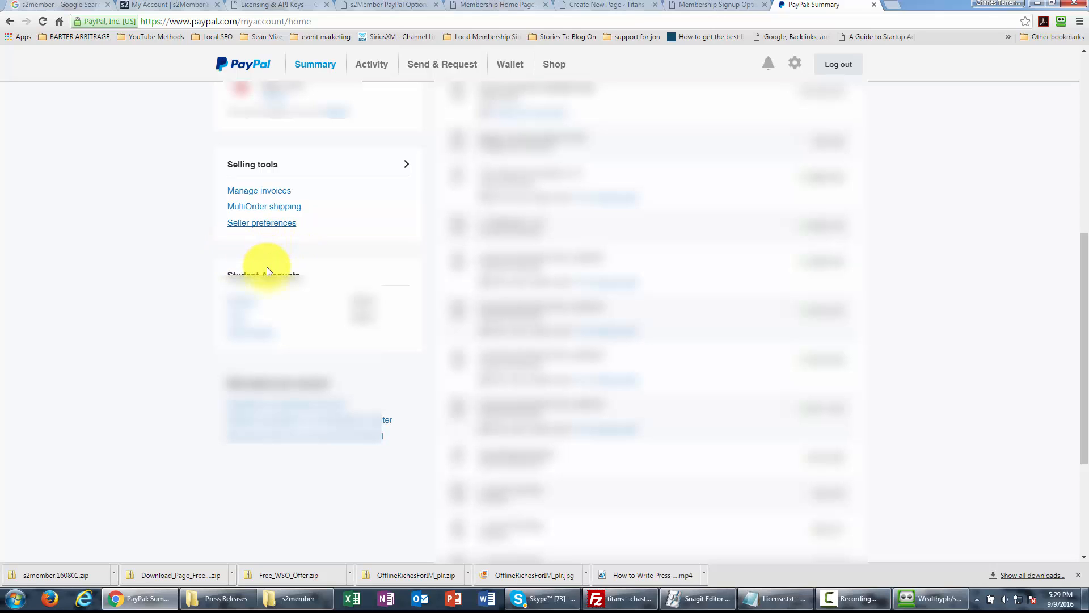
In the PayPal account's seller preferences, open API access and view the API signature credentials page
click(272, 227)
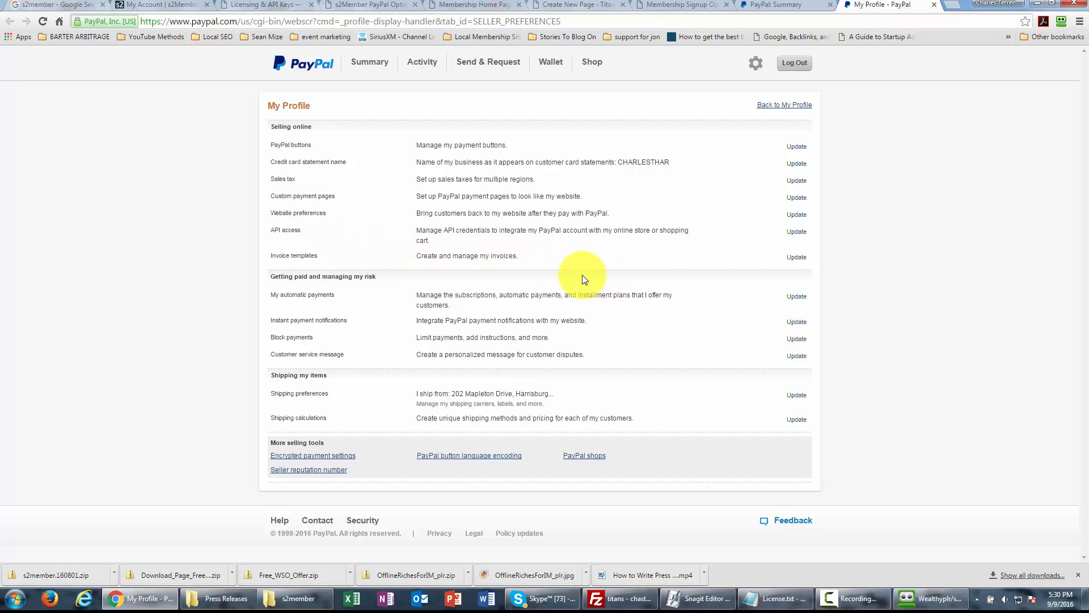
click(796, 233)
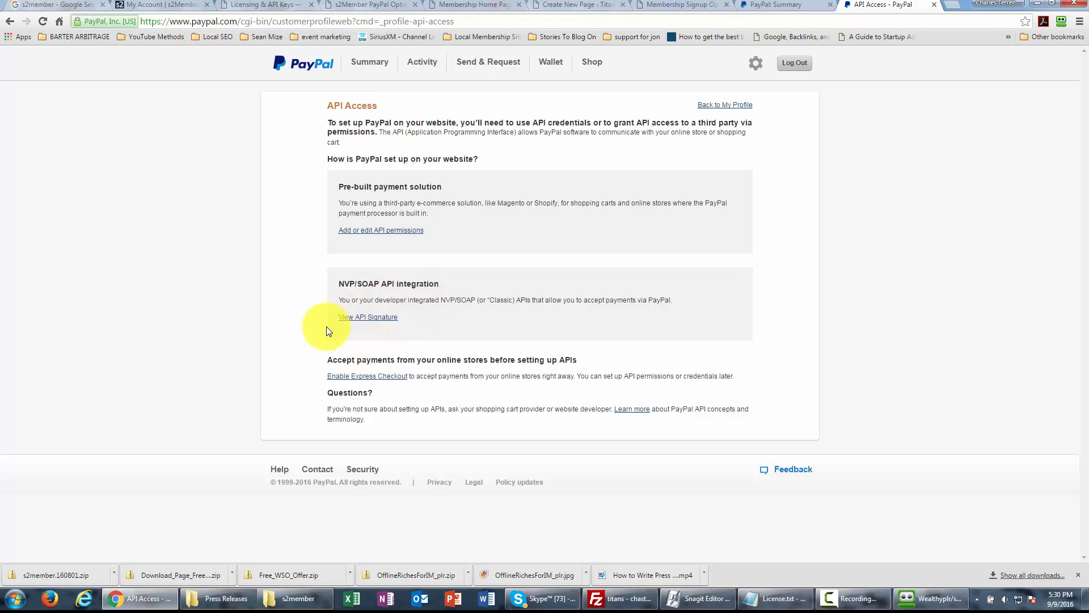
click(369, 319)
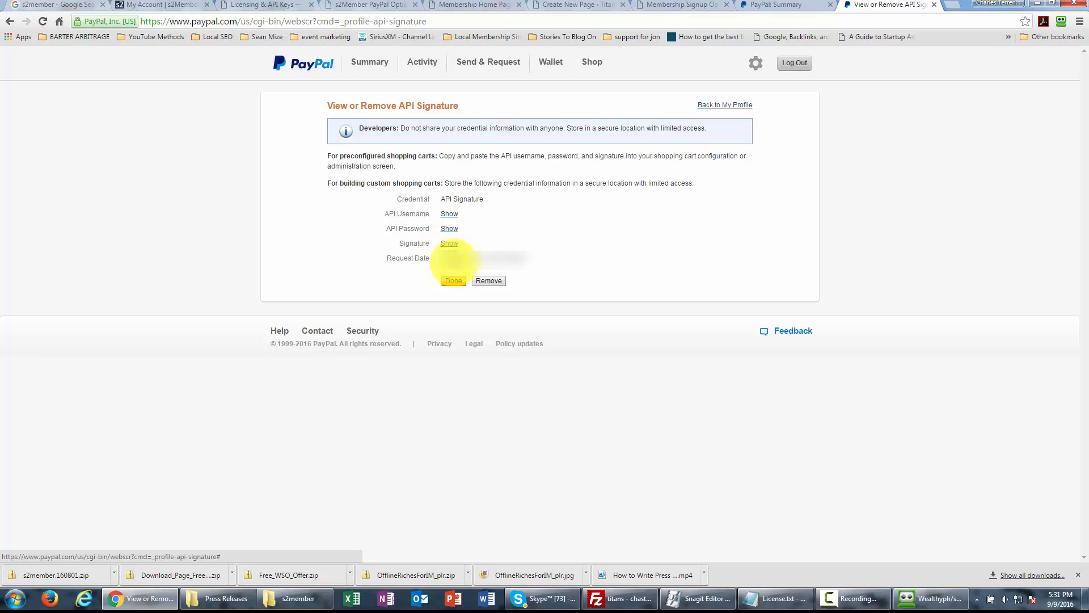
Switch back to the s2Member PayPal Options and review the sandbox, button encryption and logging settings below the credential fields
click(369, 5)
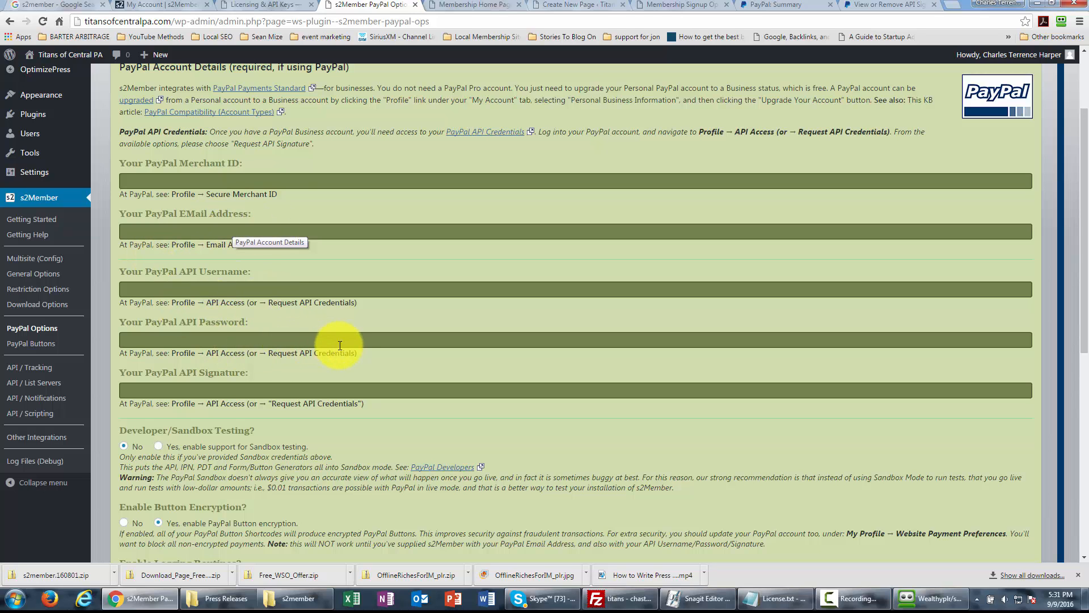
scroll(341, 349, down, 7)
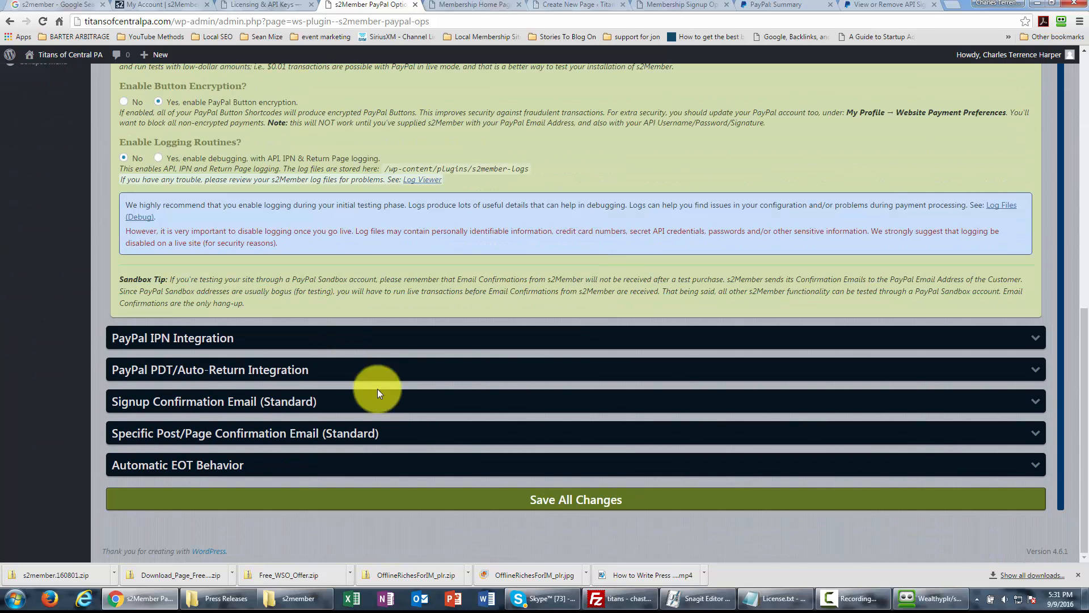
scroll(505, 475, up, 1)
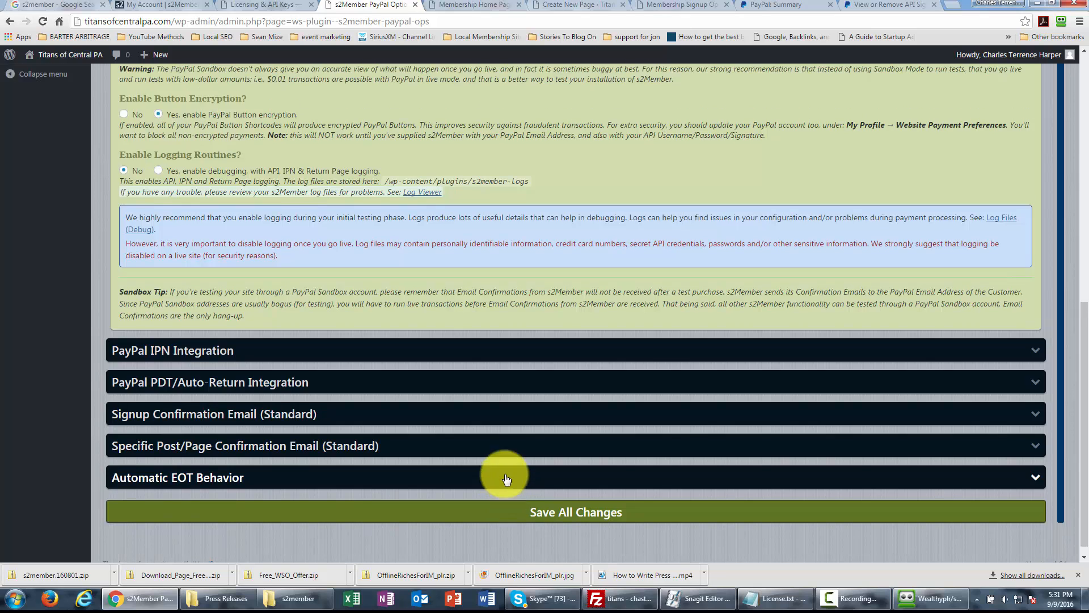
scroll(503, 474, up, 6)
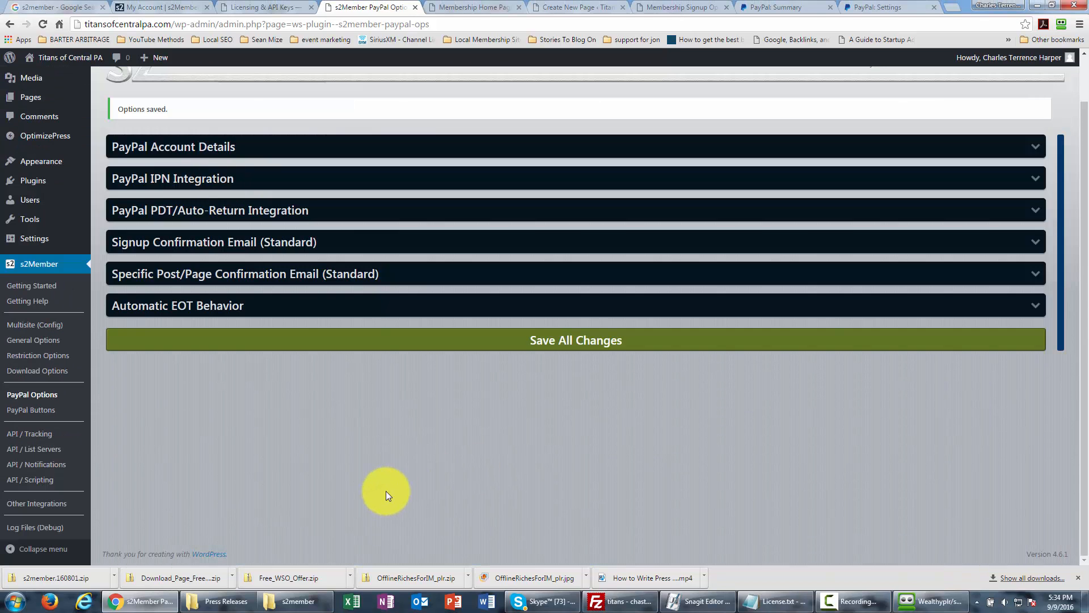
Expand the PayPal IPN Integration section and its proxy key details for third-party integrations, and read the instructions
click(209, 179)
scroll(276, 275, down, 1)
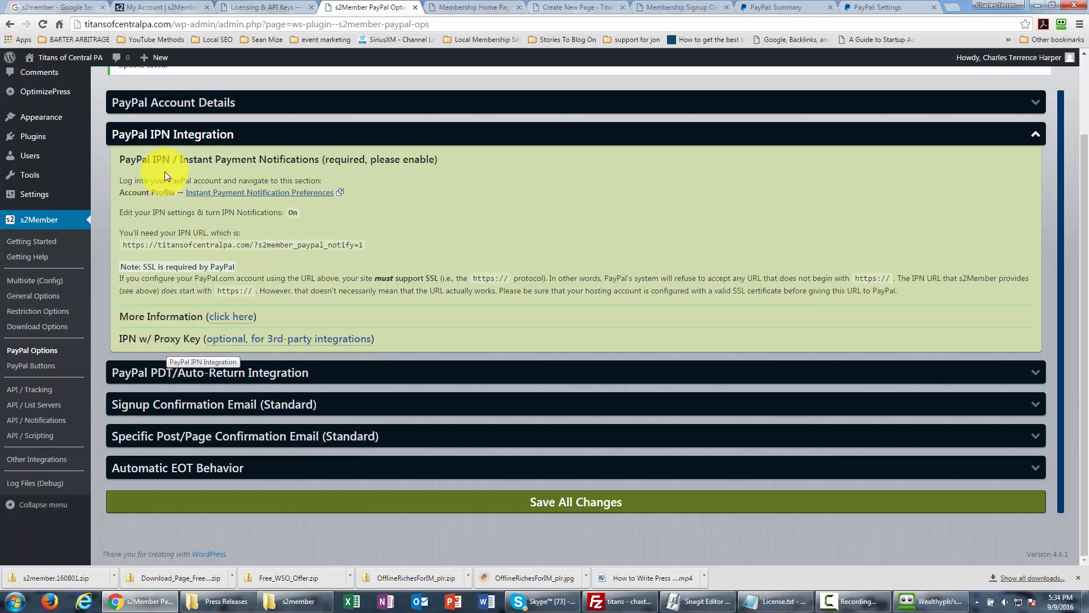
click(278, 339)
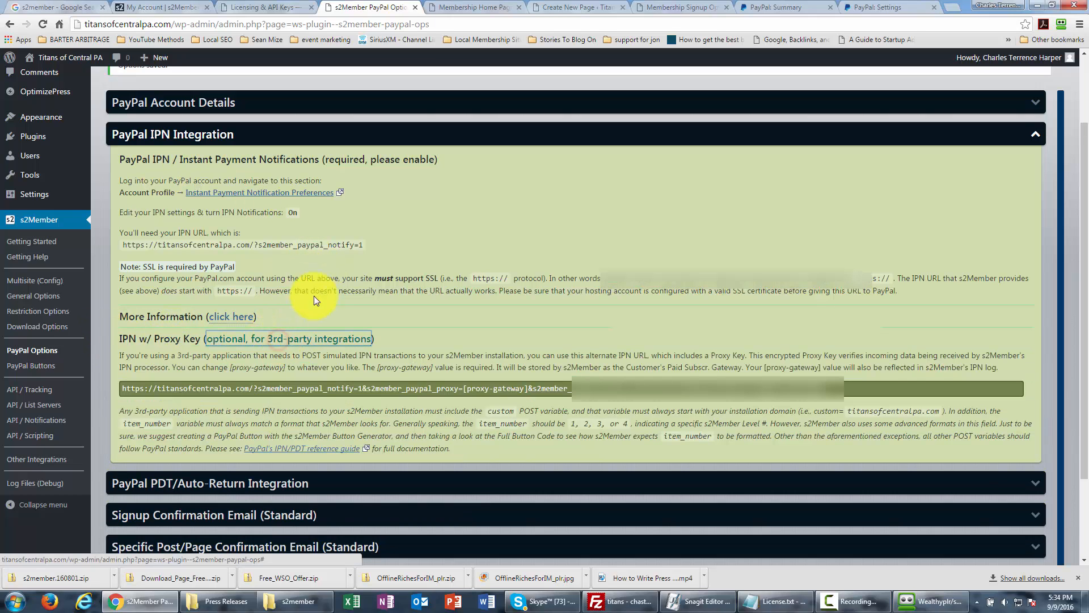
scroll(318, 293, down, 1)
scroll(326, 292, down, 3)
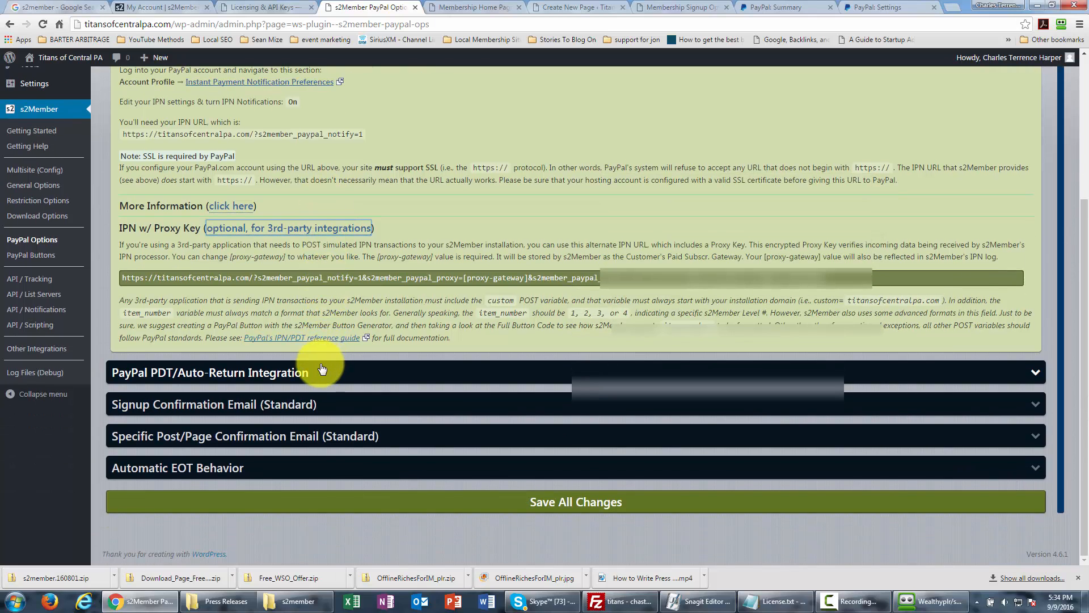
scroll(322, 356, up, 1)
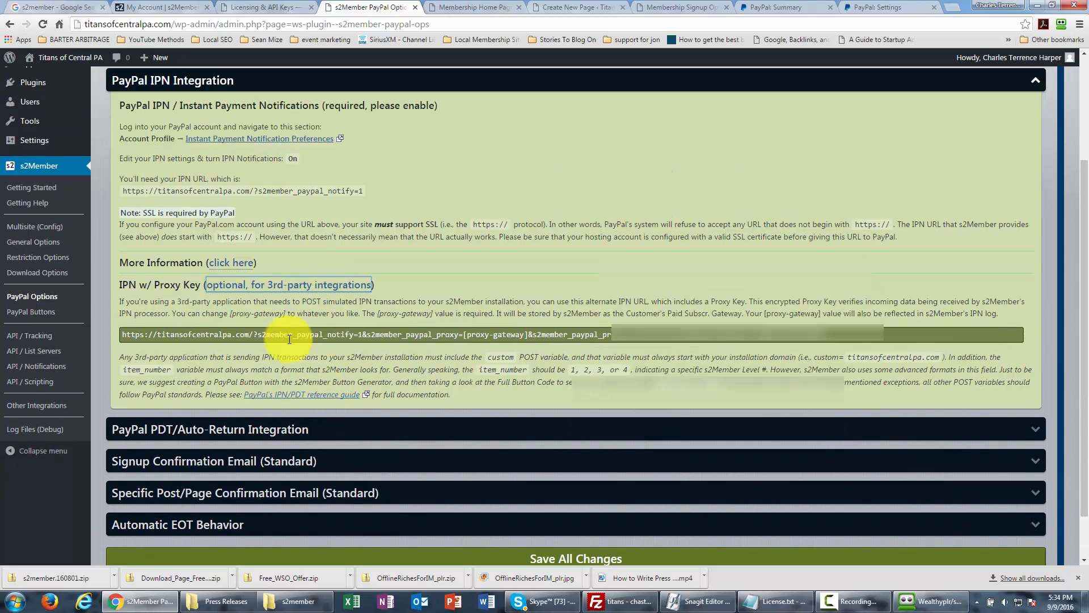
Highlight the alternative IPN URL containing the proxy key, and the installation domain in the note beneath it
click(328, 339)
click(329, 336)
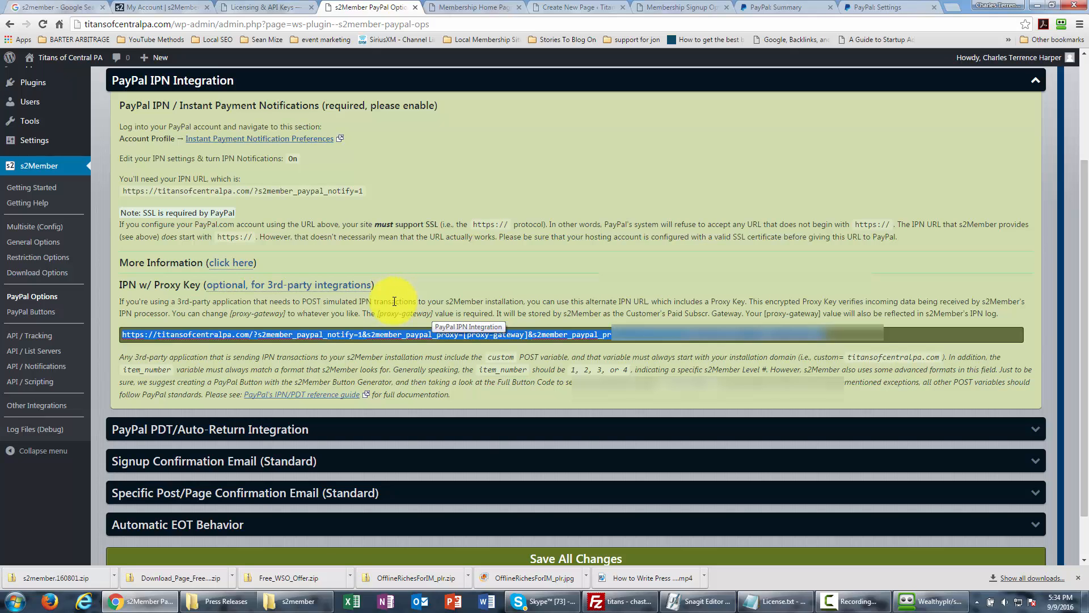
click(763, 368)
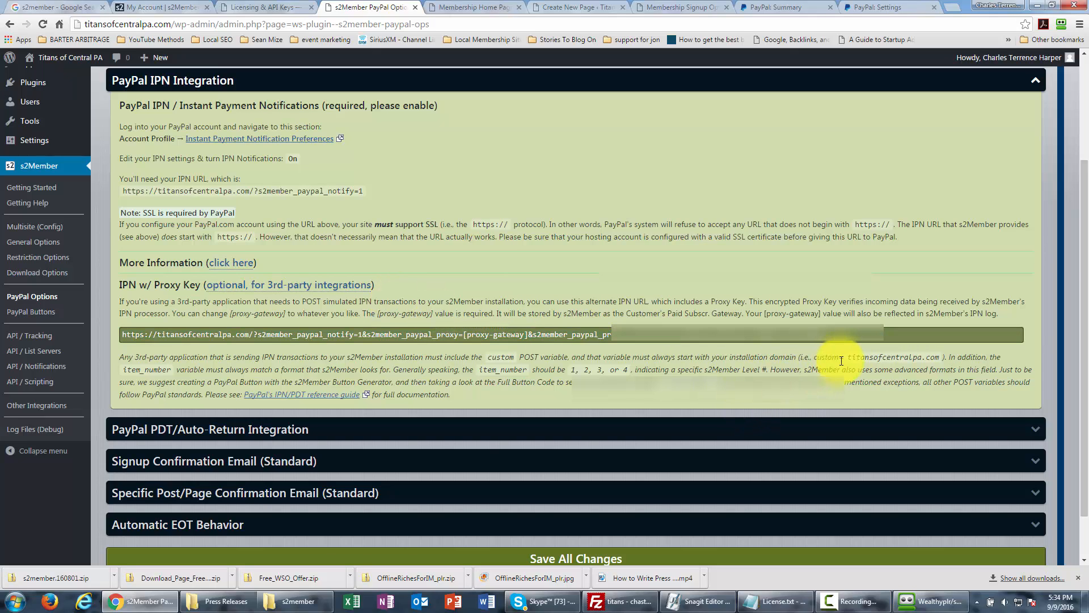
drag(854, 359, 941, 356)
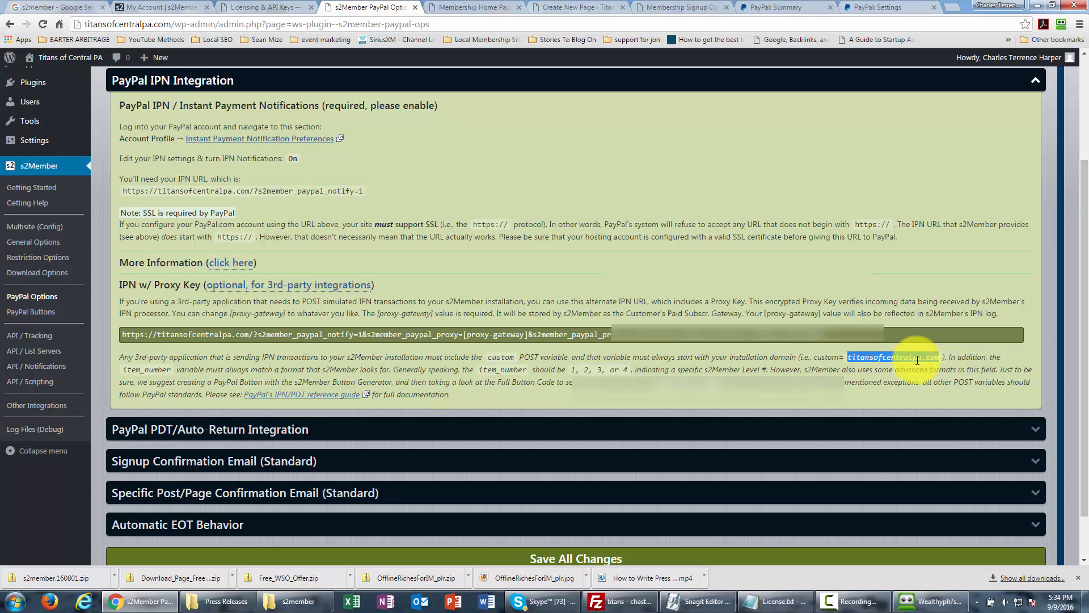
click(848, 356)
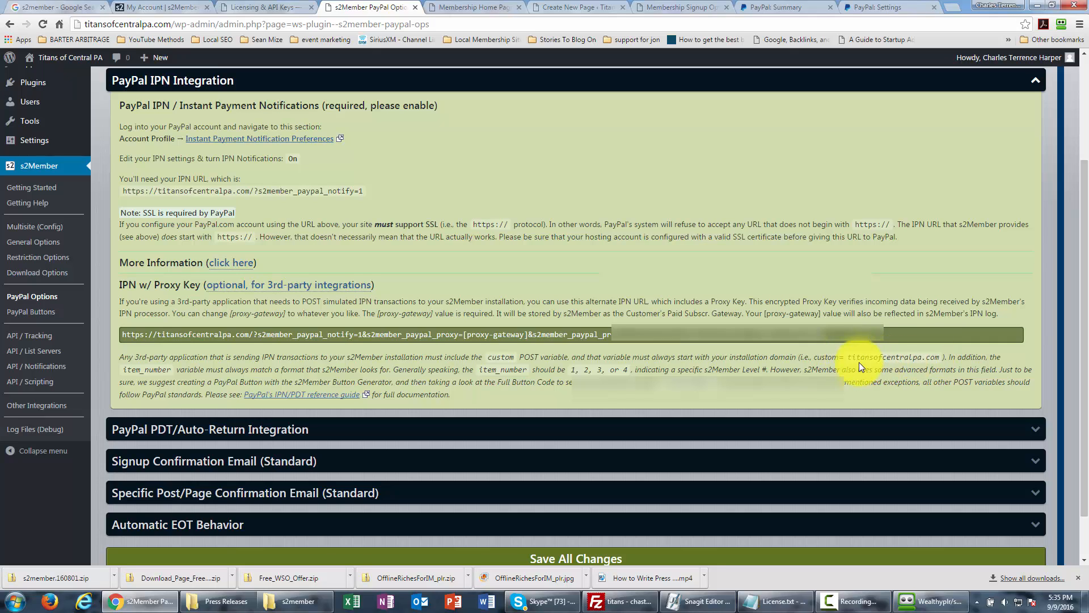